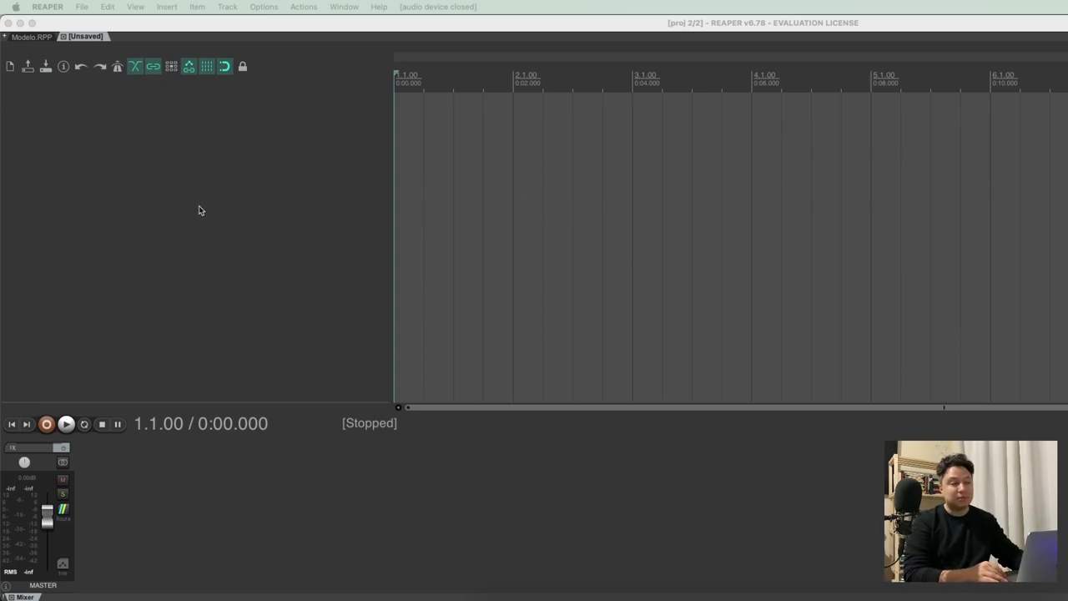
Add two new tracks to the empty project and insert a marker at the project start.
{"action": "double_click", "coordinate": [225, 158]}
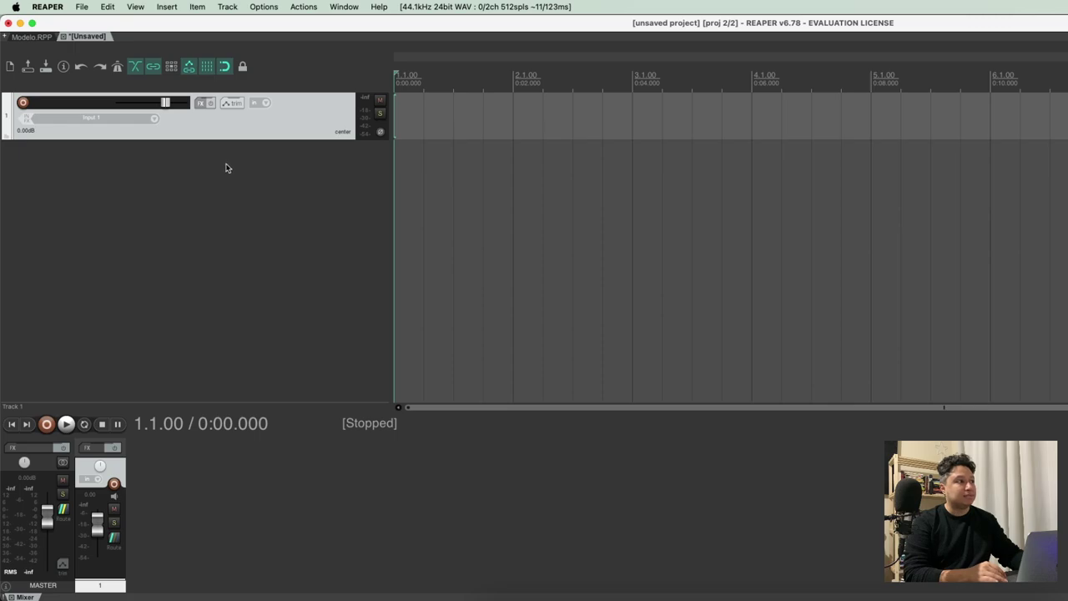
{"action": "double_click", "coordinate": [226, 167]}
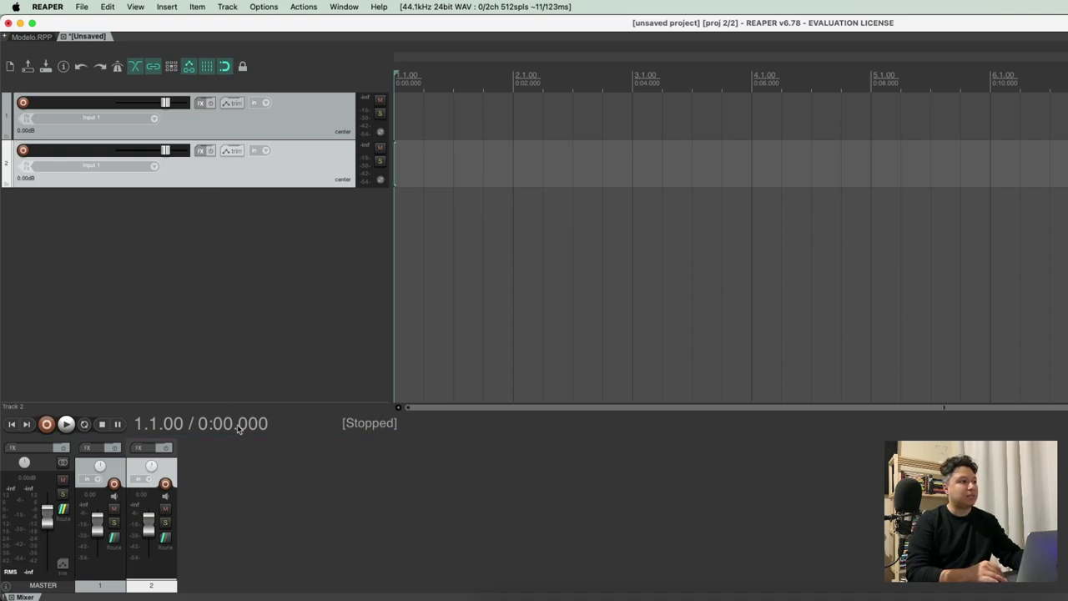
{"action": "key", "text": "m"}
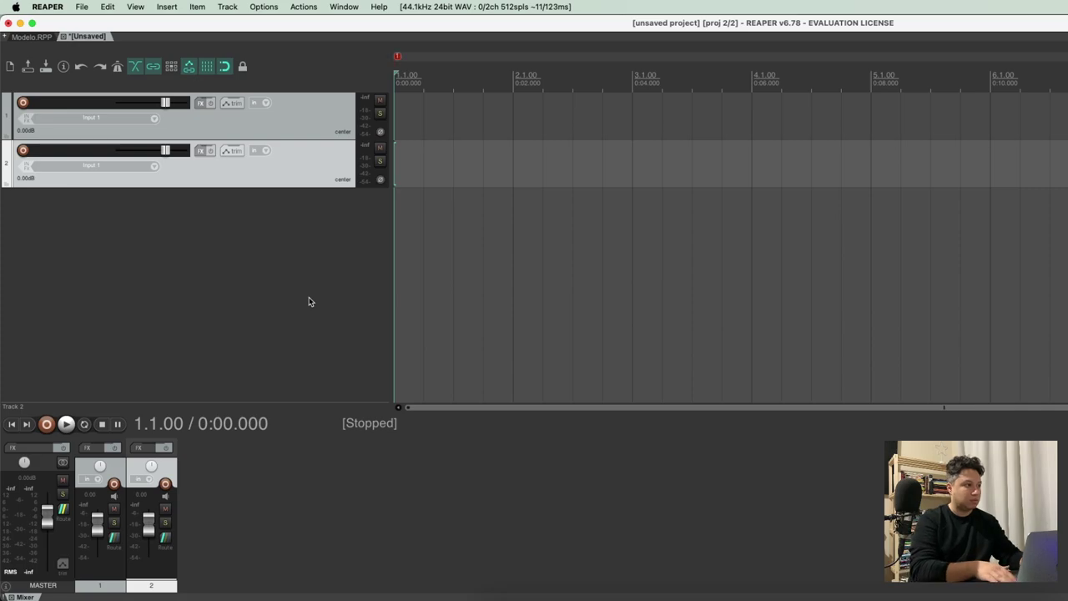
Hide the mixer and show it again.
{"action": "key", "text": "super+m"}
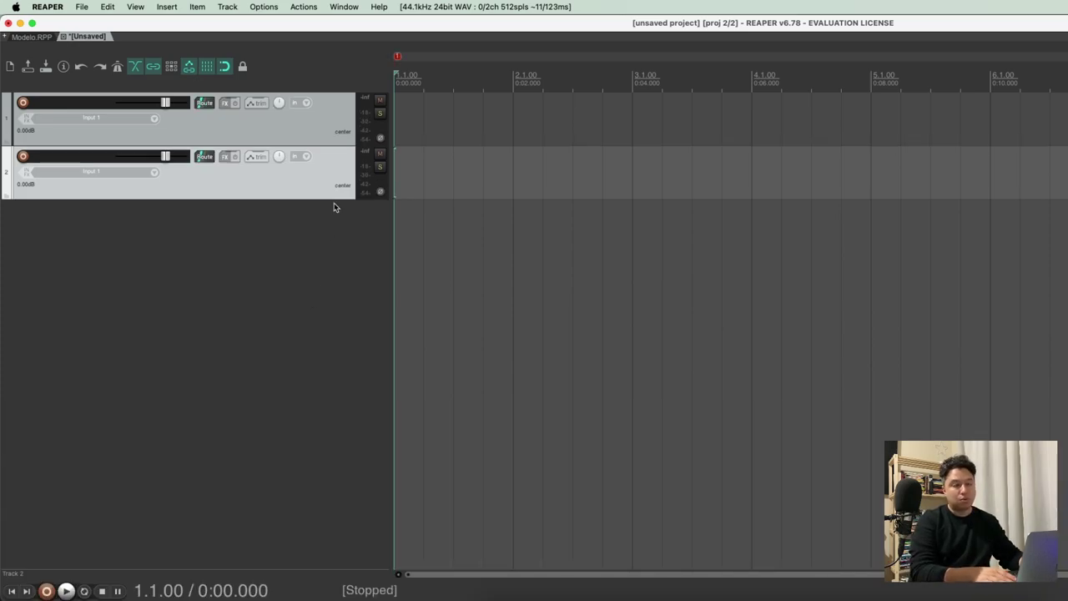
{"action": "key", "text": "super+m"}
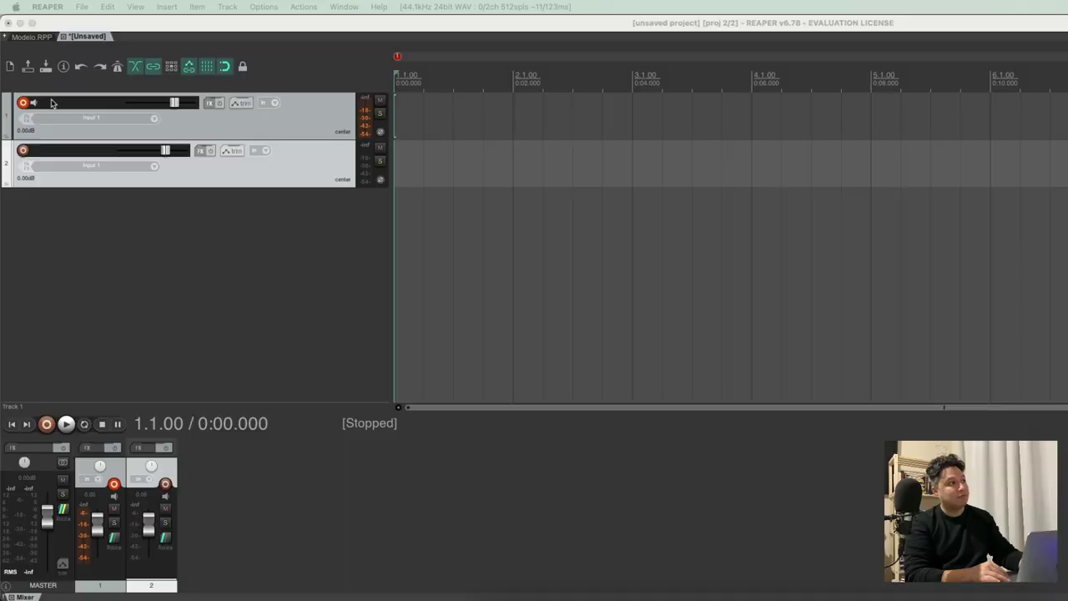
Try track 1's record arm, mute and solo switches, turning each one back off.
{"action": "left_click", "coordinate": [24, 104]}
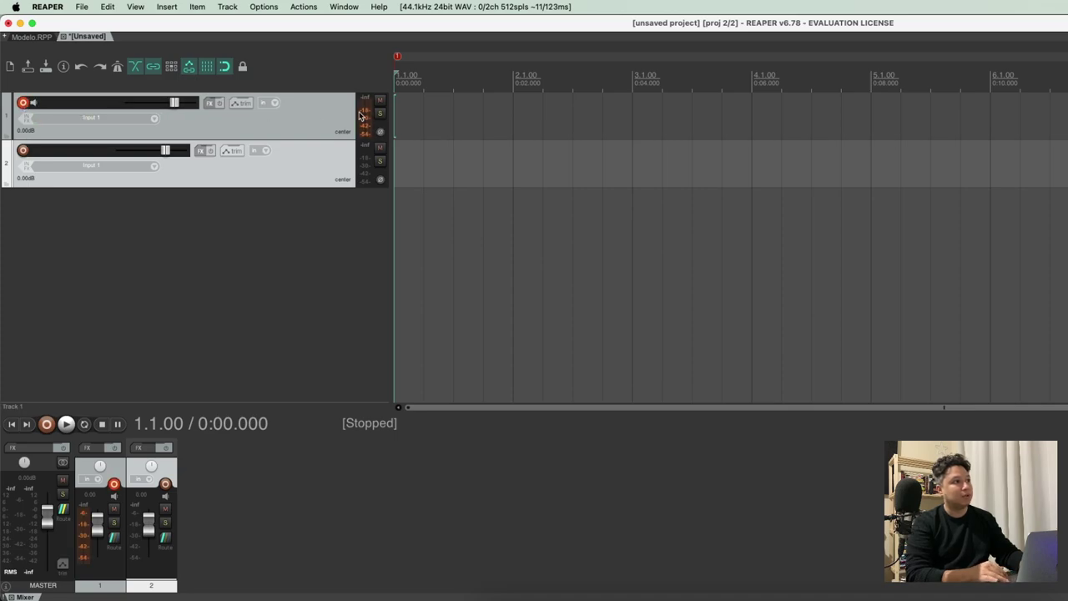
{"action": "left_click", "coordinate": [22, 102]}
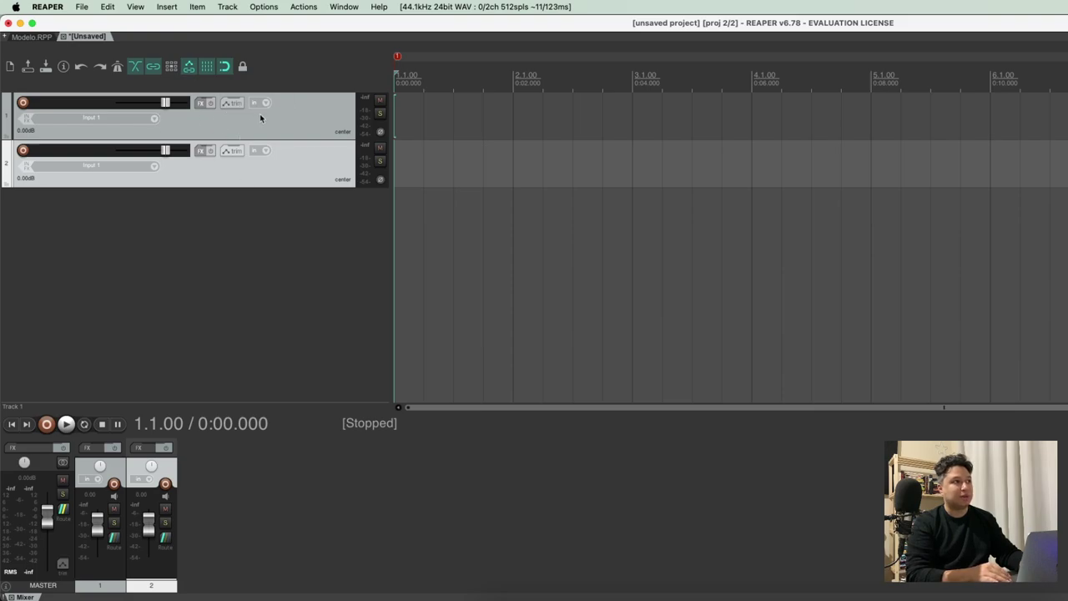
{"action": "left_click", "coordinate": [381, 101]}
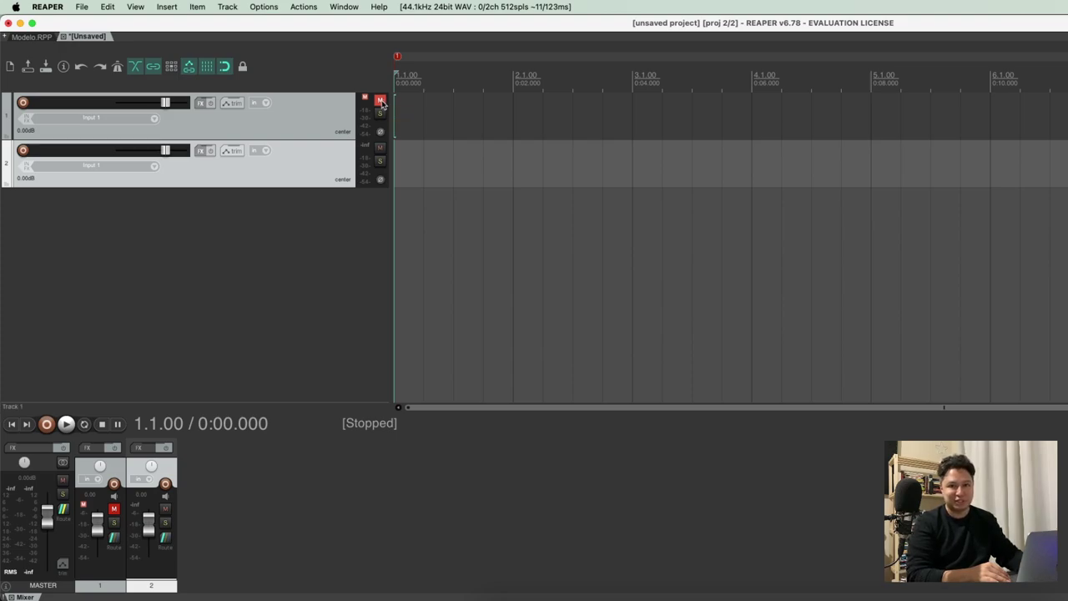
{"action": "left_click", "coordinate": [380, 101]}
{"action": "left_click", "coordinate": [379, 114]}
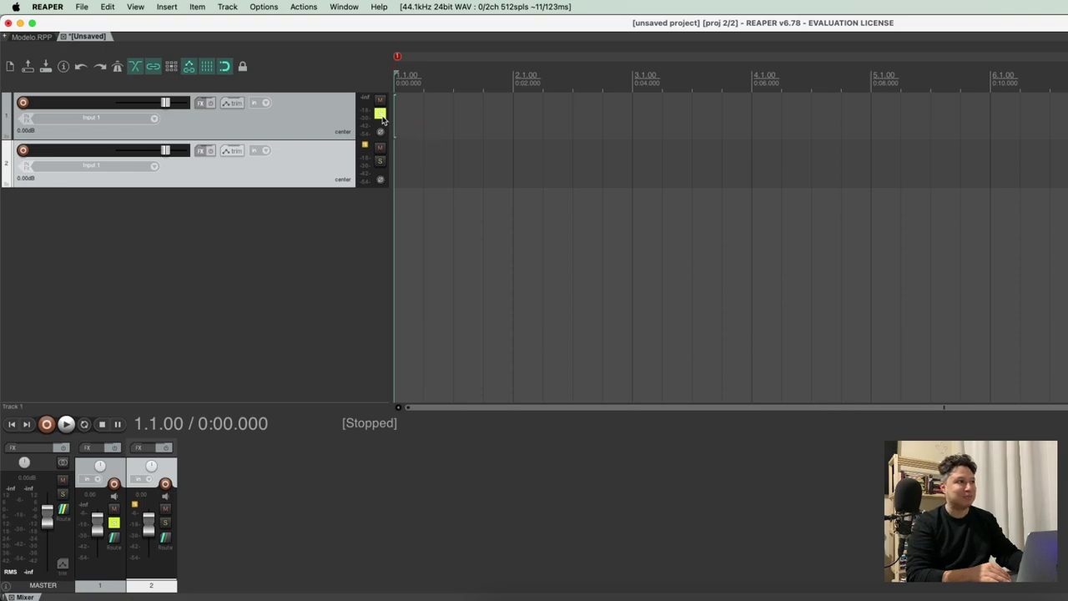
{"action": "left_click", "coordinate": [379, 114]}
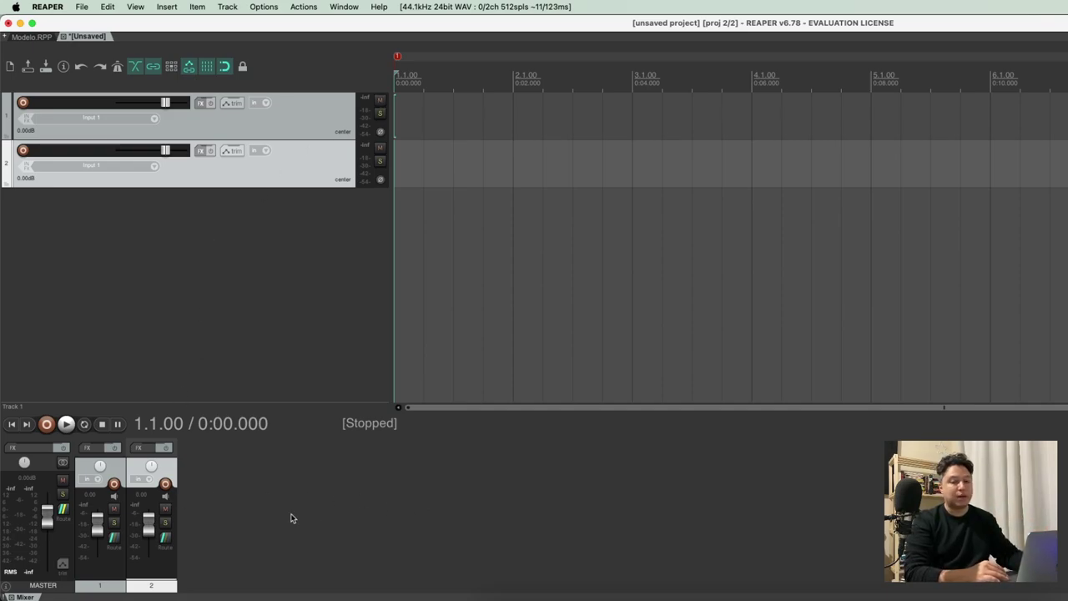
With no track armed, run a short playback and a short recording pass from the project start, stopping each.
{"action": "left_click", "coordinate": [261, 288]}
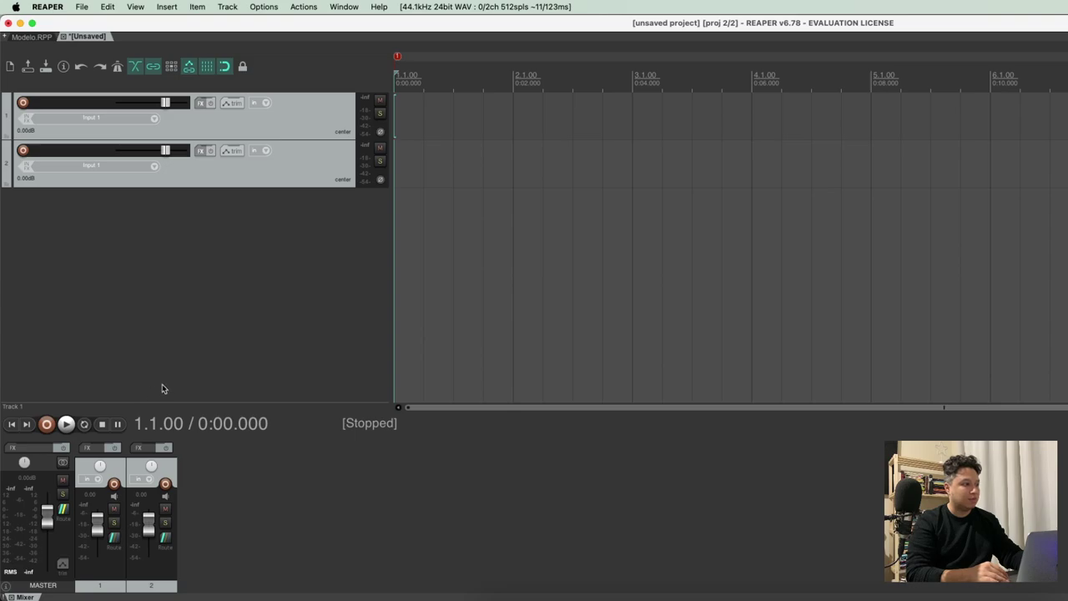
{"action": "key", "text": "space"}
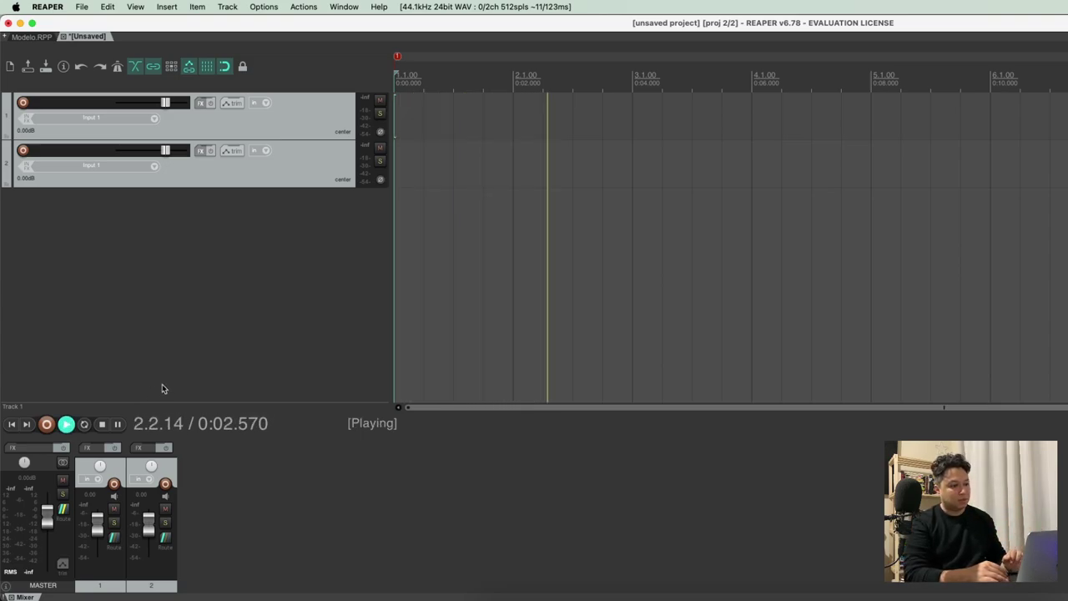
{"action": "key", "text": "space"}
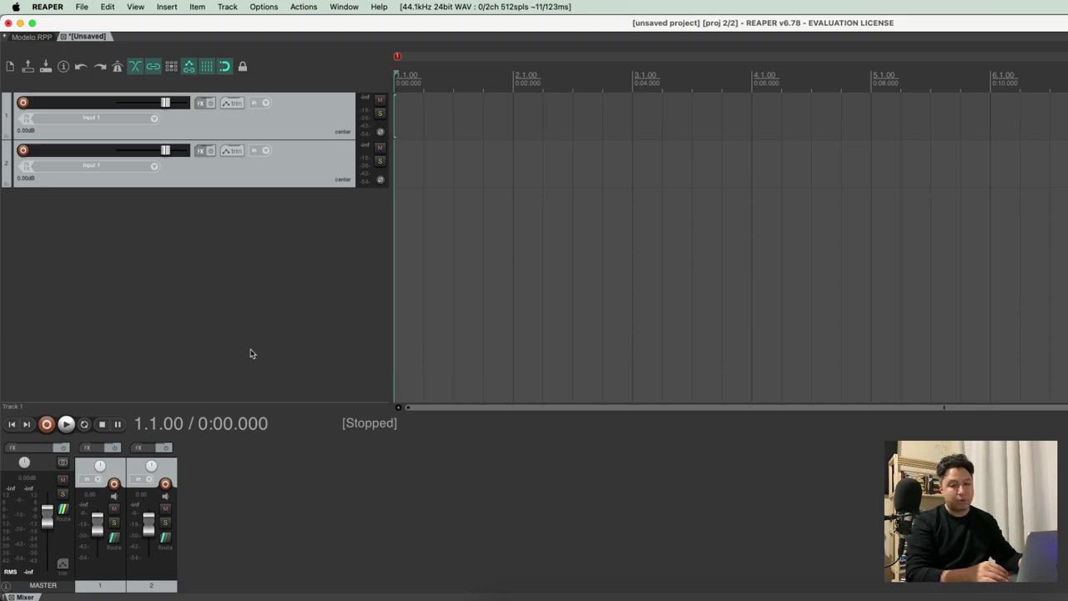
{"action": "key", "text": "super+r"}
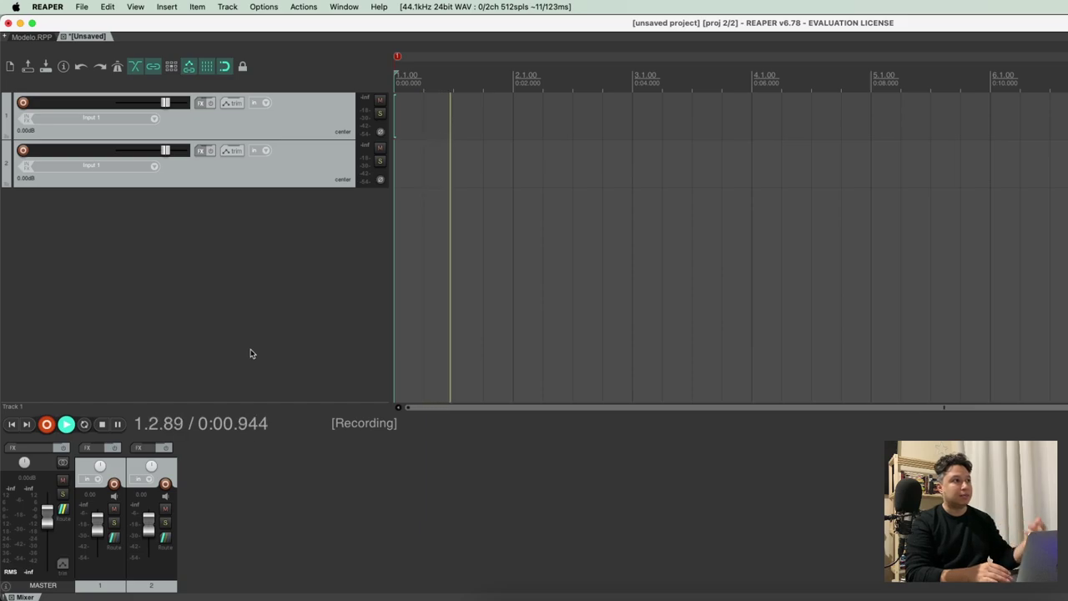
{"action": "key", "text": "space"}
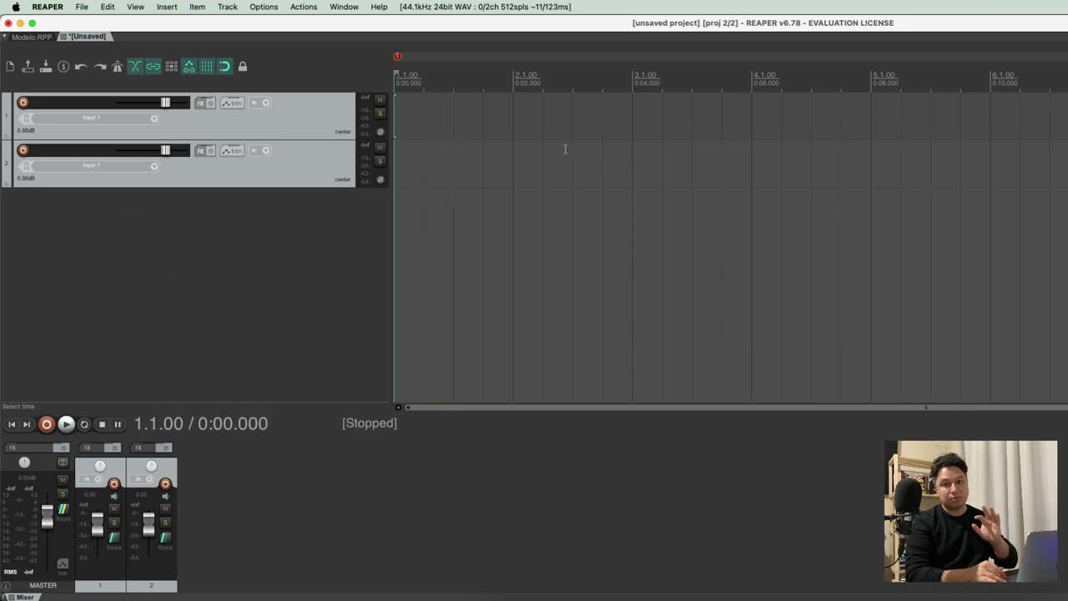
Arm tracks 1 and 2 for recording, and start and stop a short recording pass.
{"action": "left_click", "coordinate": [23, 103]}
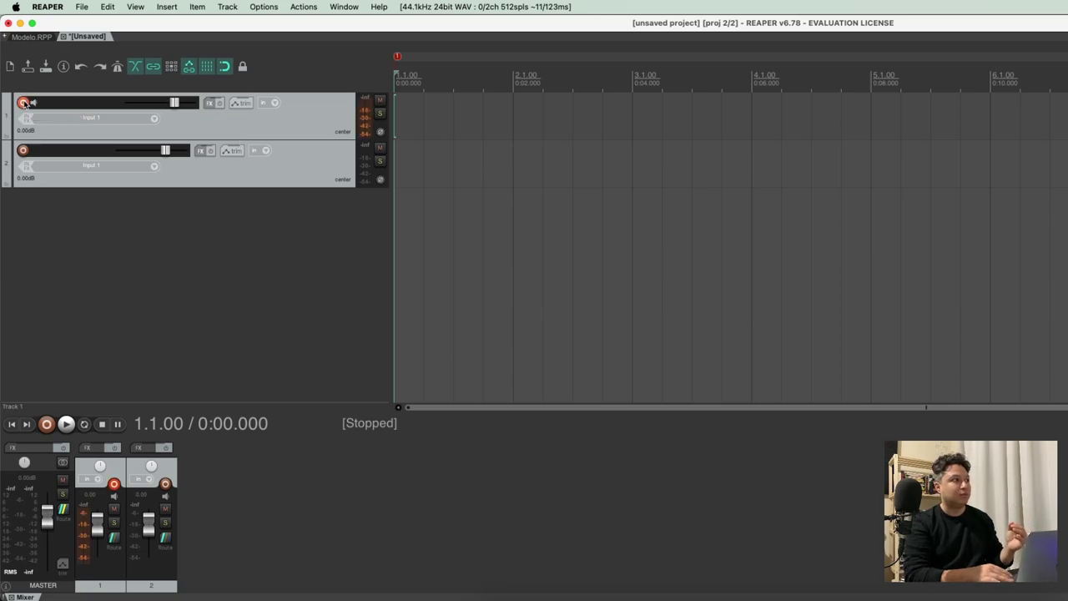
{"action": "left_click", "coordinate": [27, 157]}
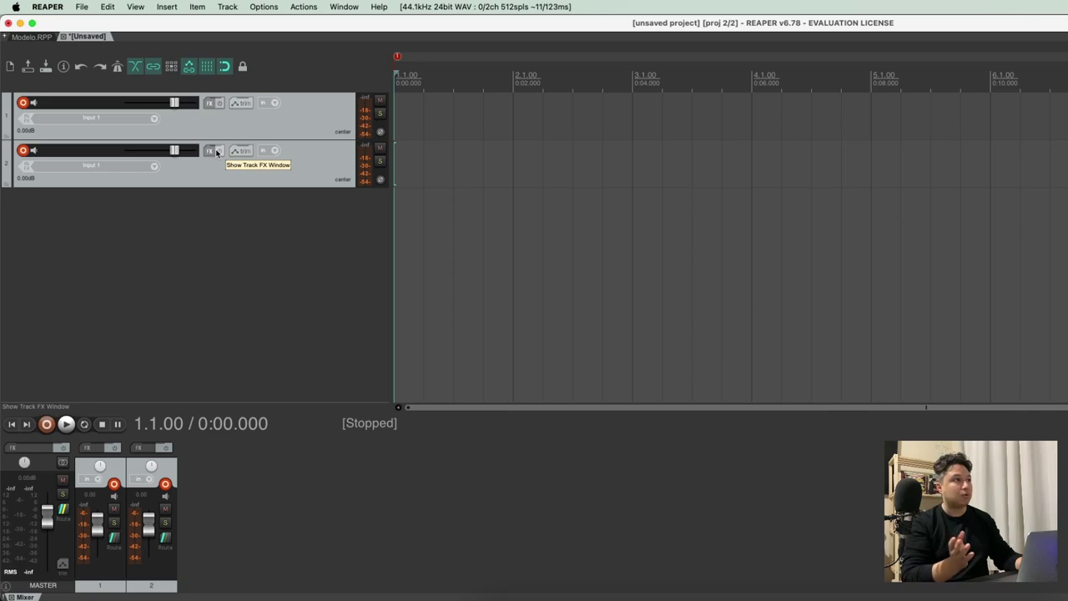
{"action": "key", "text": "super+r"}
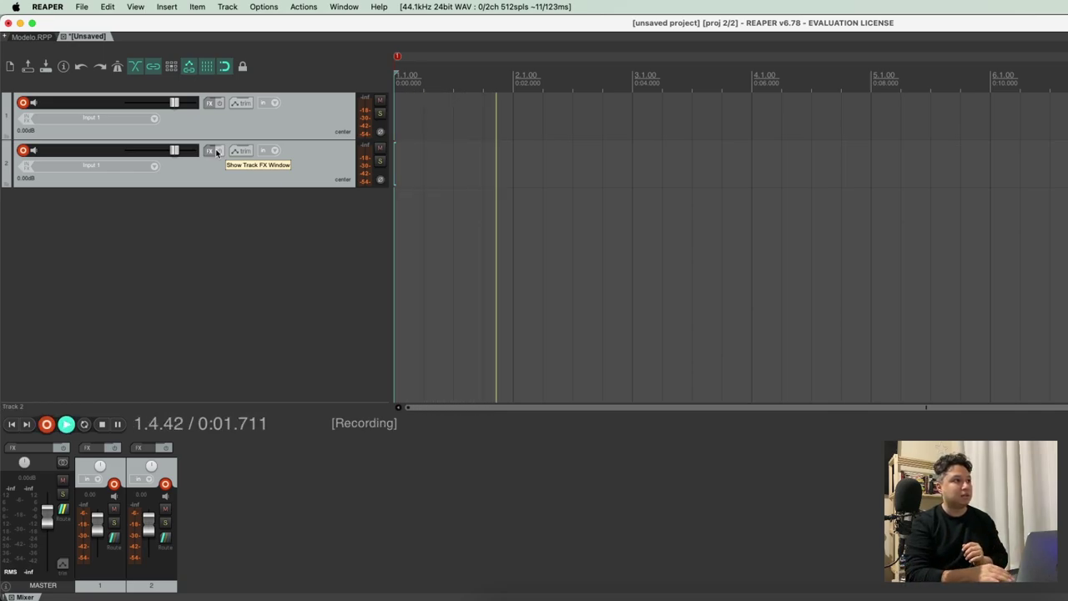
{"action": "key", "text": "space"}
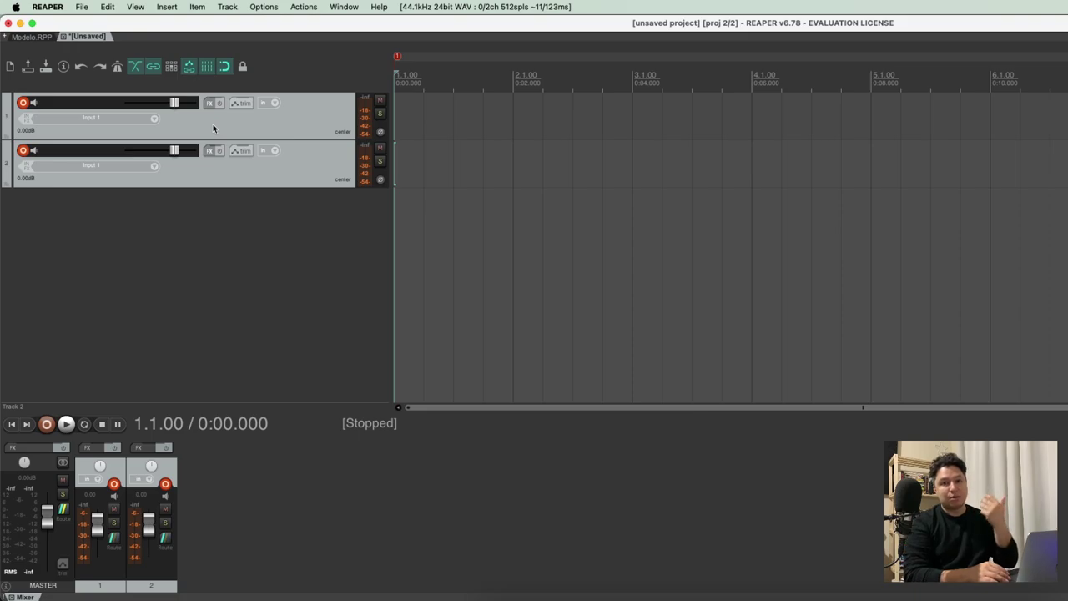
Place the edit cursor at 1.3.00 on the timeline.
{"action": "left_click", "coordinate": [453, 79]}
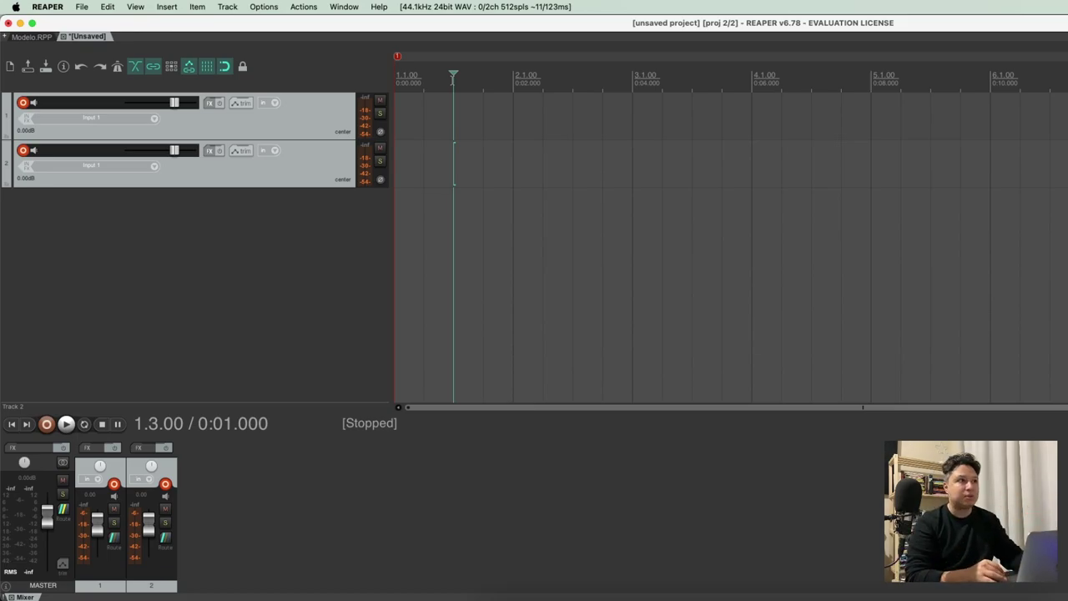
Set the audio device to Scarlett 2i2 USB in the preferences and apply the change.
{"action": "key", "text": "super+comma"}
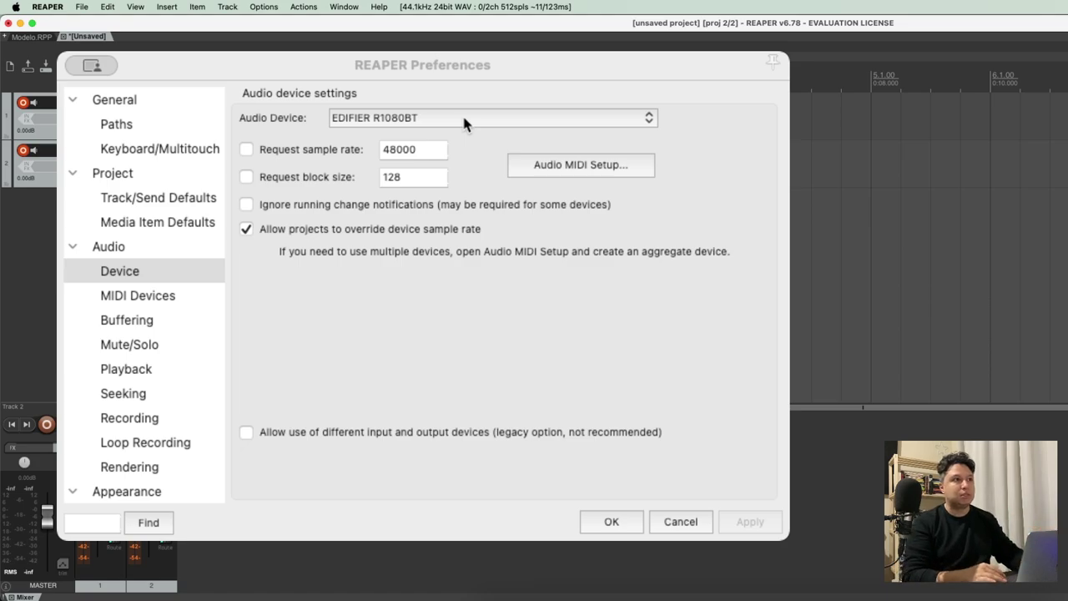
{"action": "left_click", "coordinate": [463, 121]}
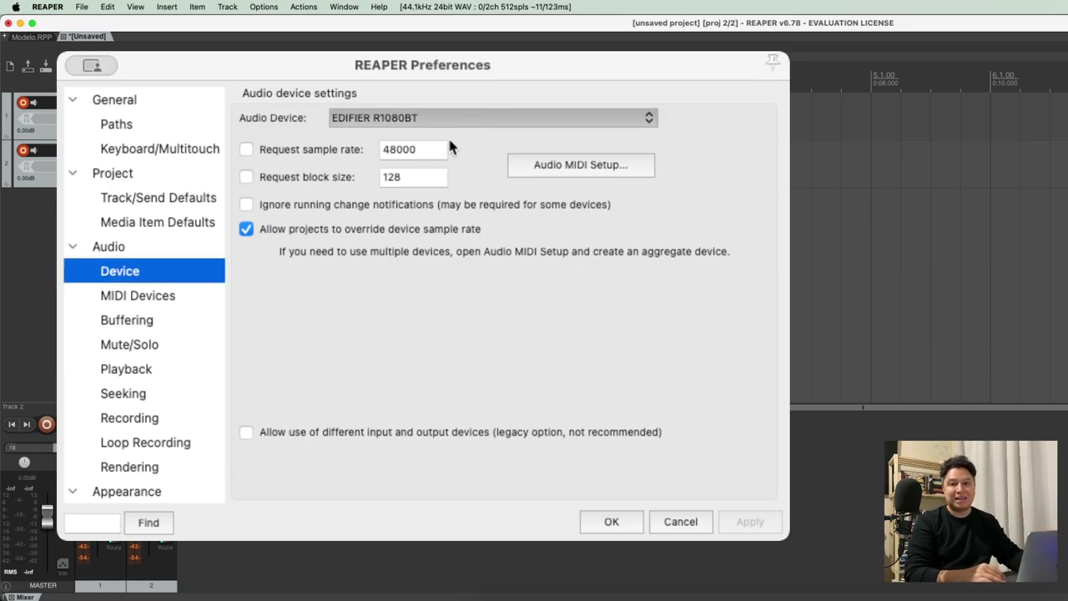
{"action": "left_click", "coordinate": [449, 141]}
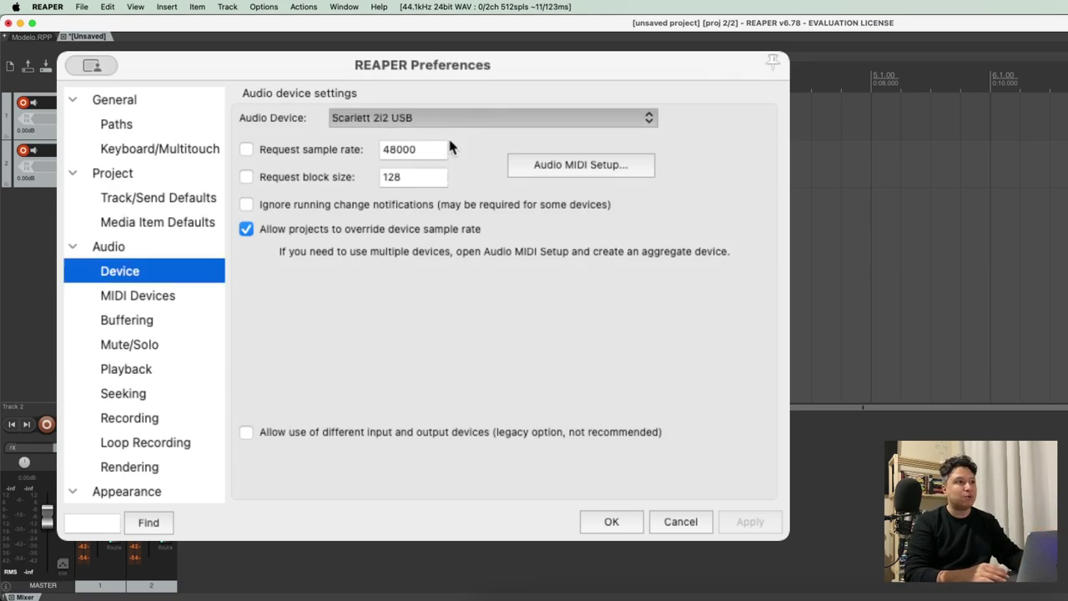
{"action": "left_click", "coordinate": [612, 521]}
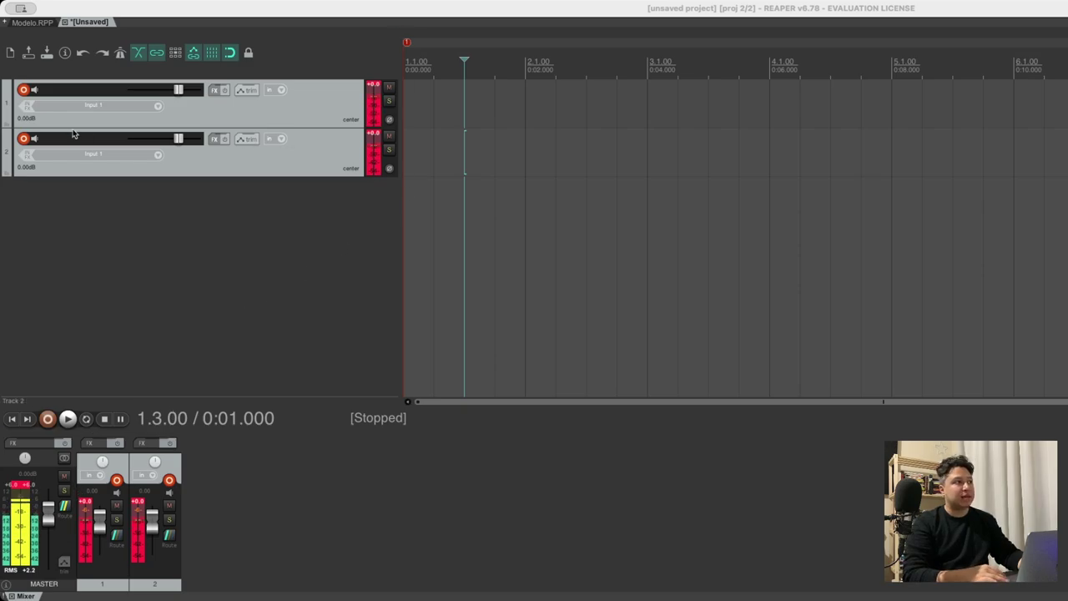
Disarm track 2, record a test take on track 1 from the edit cursor, and undo that recording.
{"action": "left_click", "coordinate": [34, 138]}
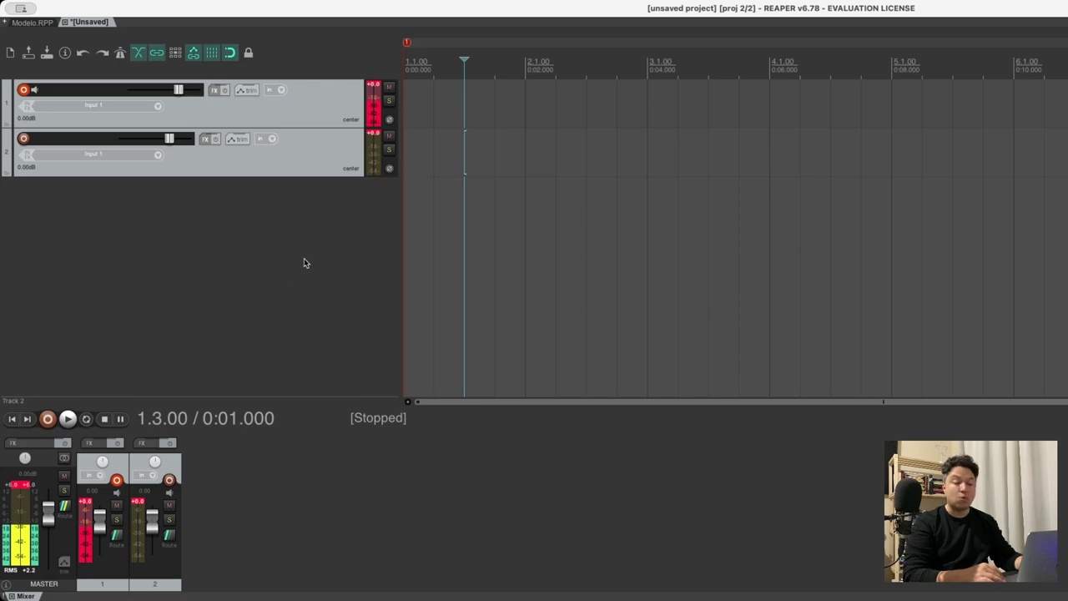
{"action": "key", "text": "ctrl+r"}
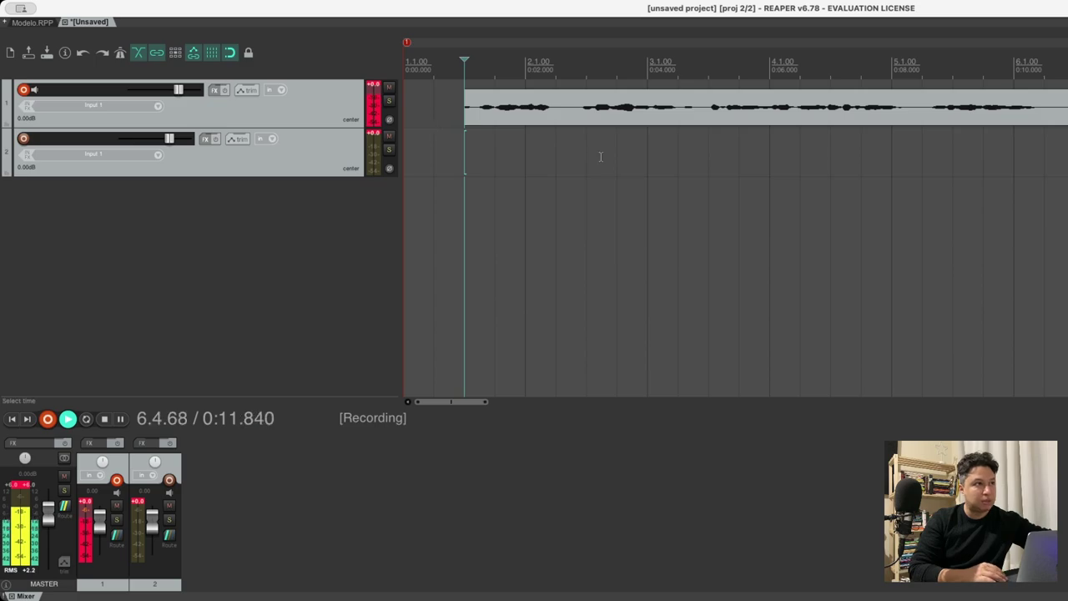
{"action": "key", "text": "space"}
{"action": "key", "text": "ctrl+z"}
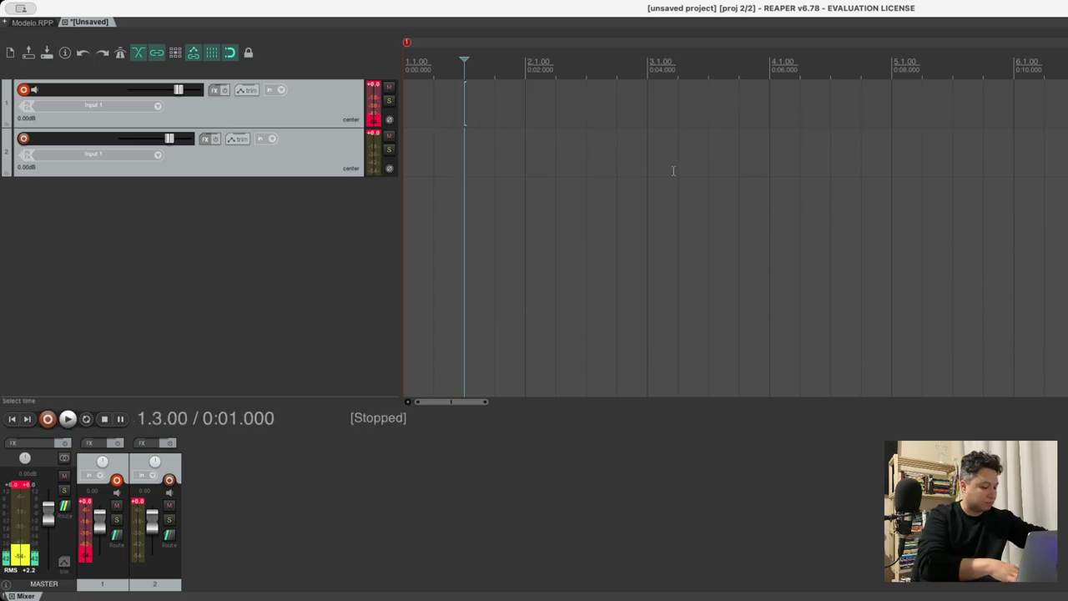
Record another voice take on track 1 from 1.3.00 and delete the recorded item.
{"action": "key", "text": "ctrl+r"}
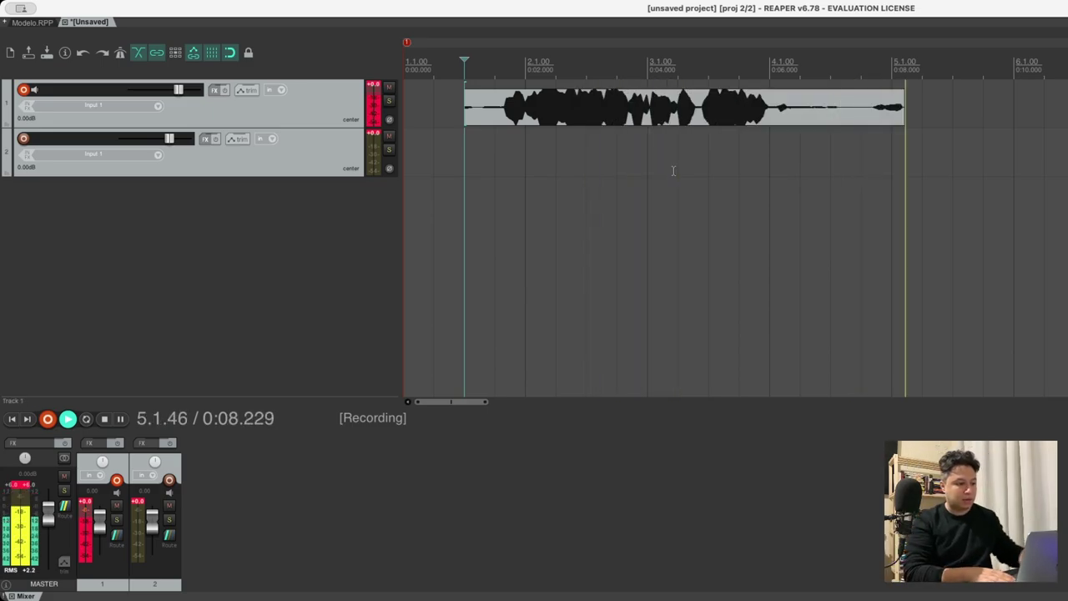
{"action": "key", "text": "space"}
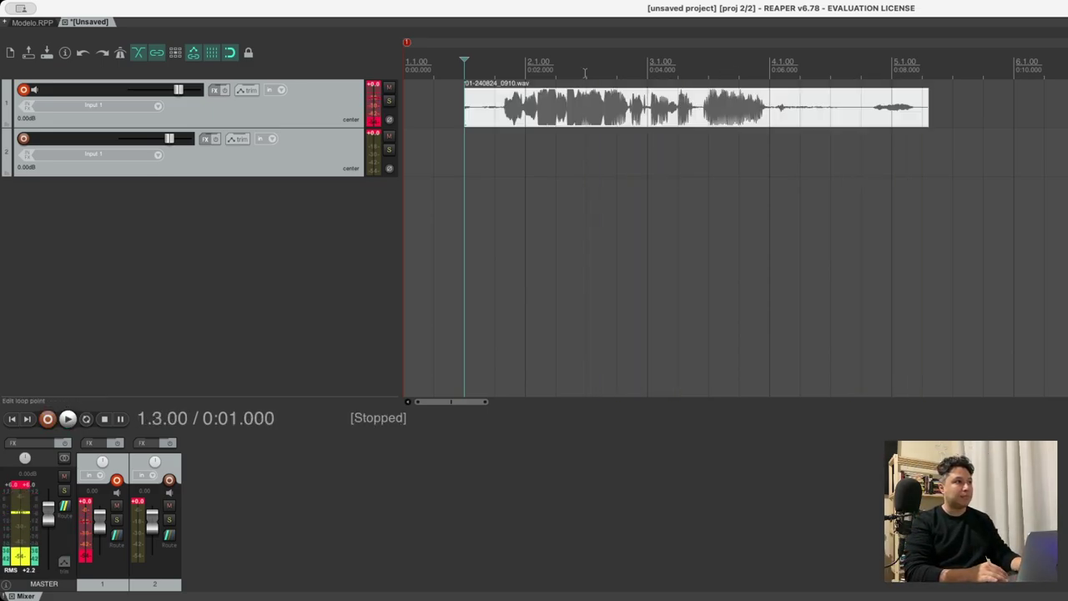
{"action": "left_click", "coordinate": [496, 116]}
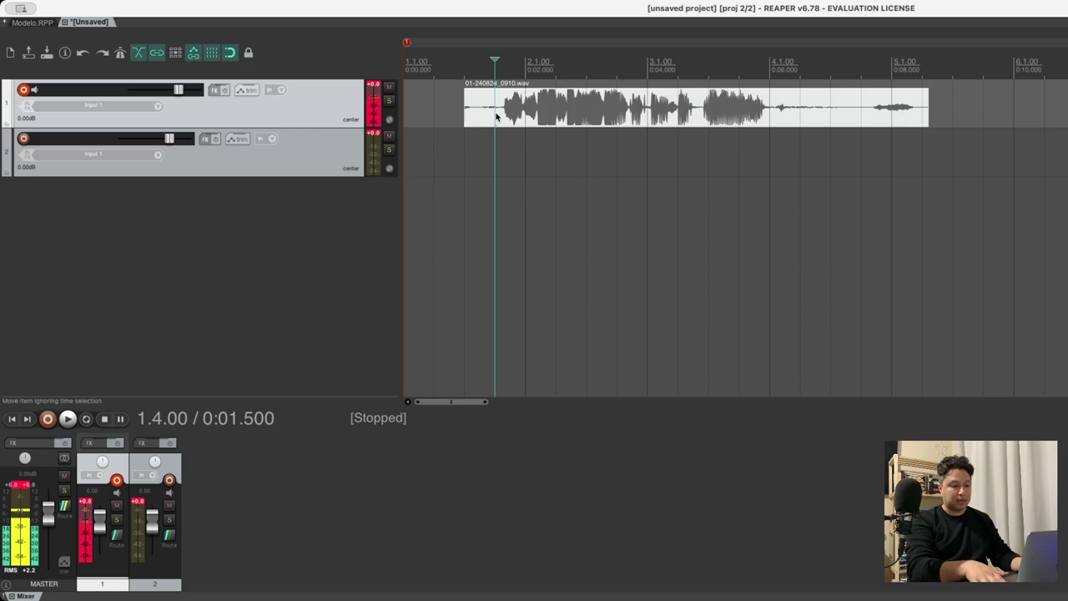
{"action": "key", "text": "Delete"}
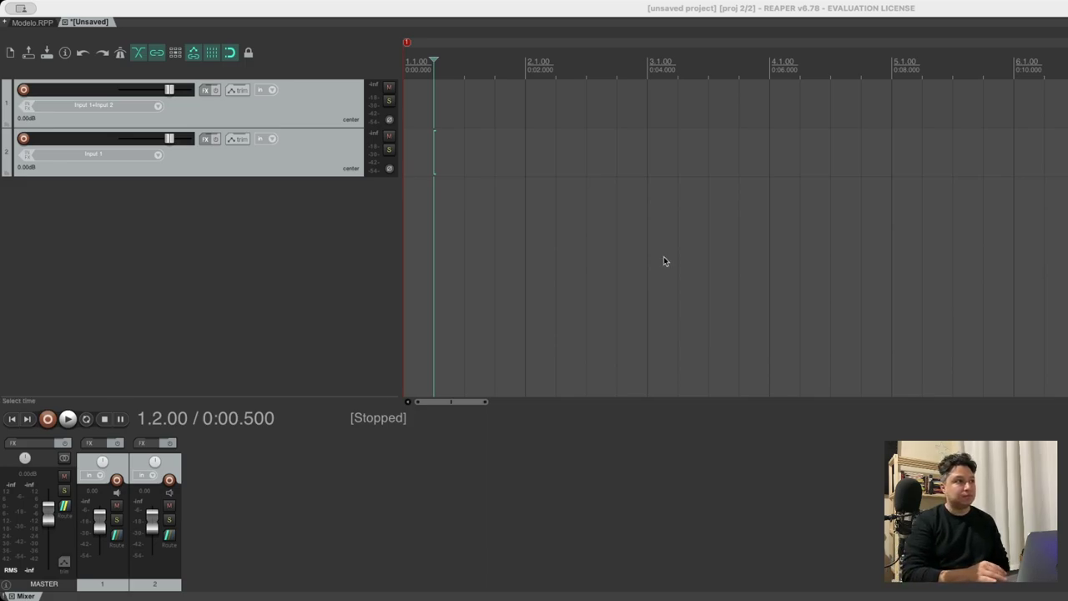
Open the list of effects to add to track 1 and collapse the All Plugins, Categories and Developers groups.
{"action": "left_click", "coordinate": [209, 92]}
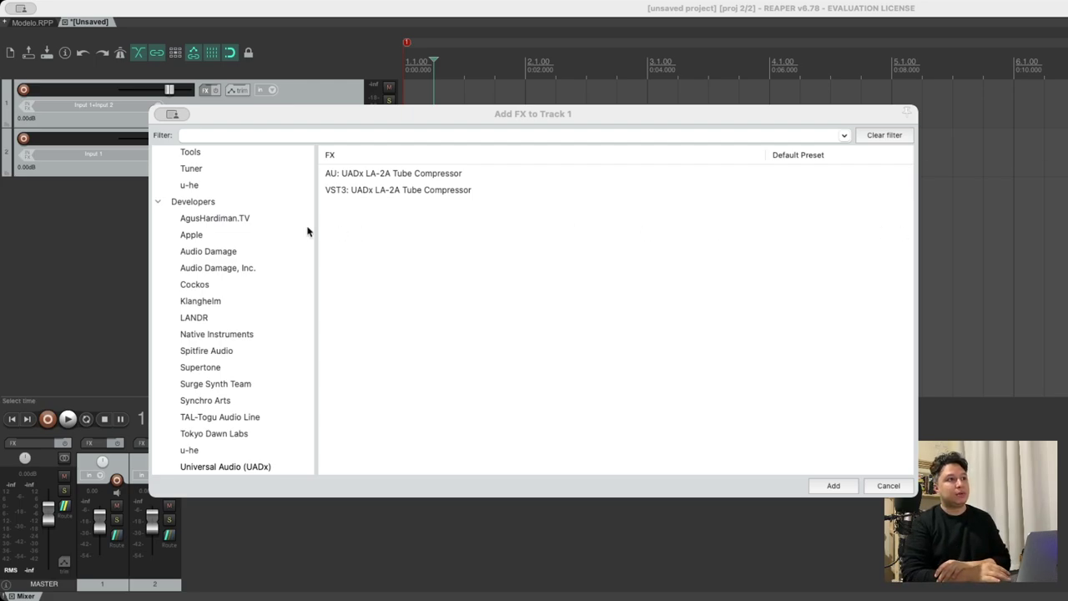
{"action": "scroll", "coordinate": [279, 239], "scroll_direction": "up", "scroll_amount": 10}
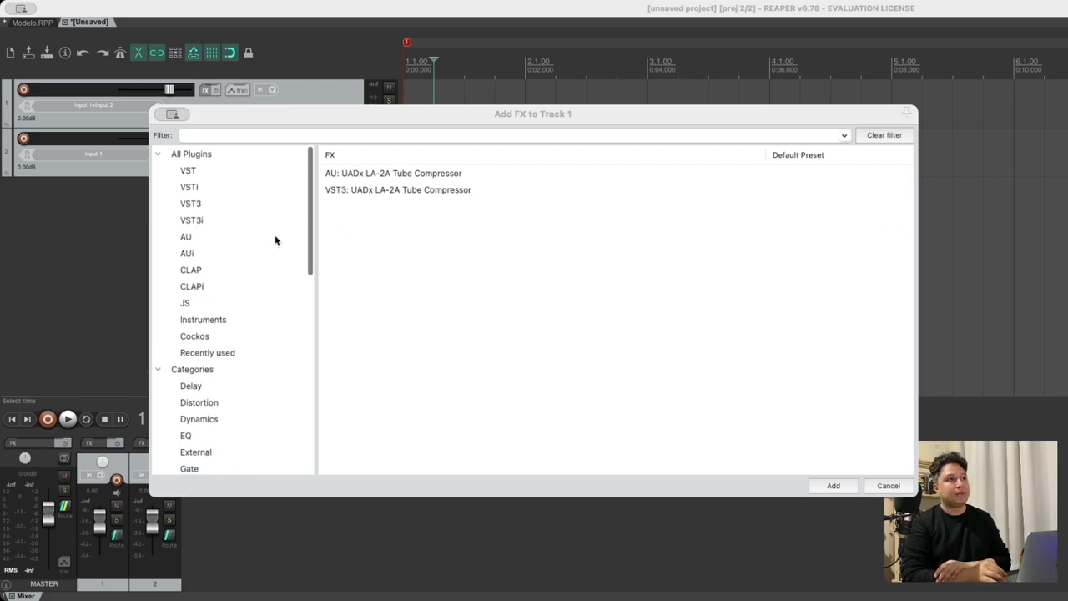
{"action": "left_click", "coordinate": [158, 155]}
{"action": "left_click", "coordinate": [159, 171]}
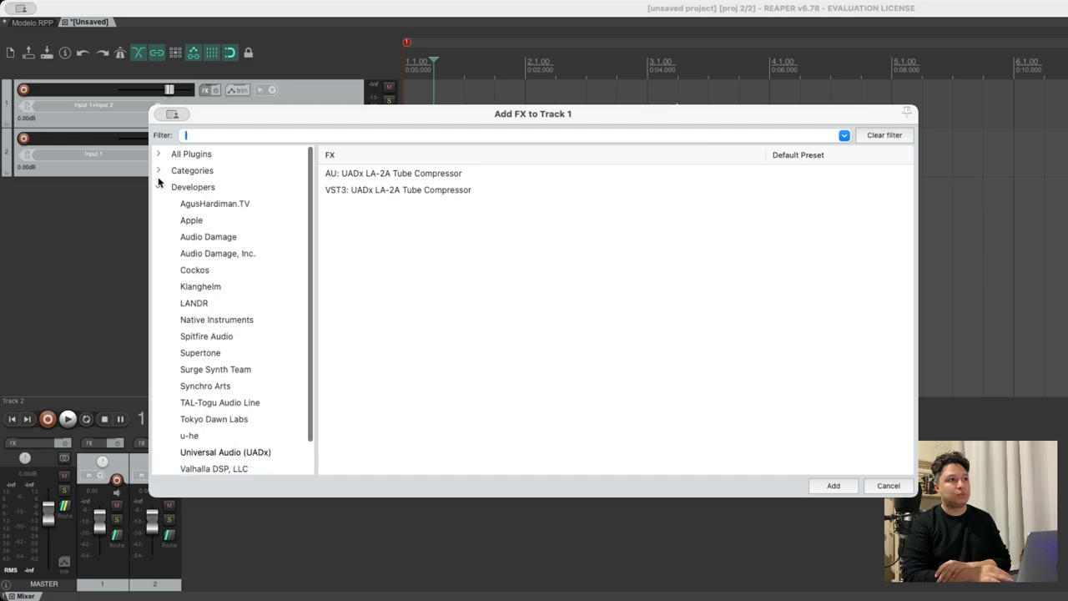
{"action": "left_click", "coordinate": [158, 187]}
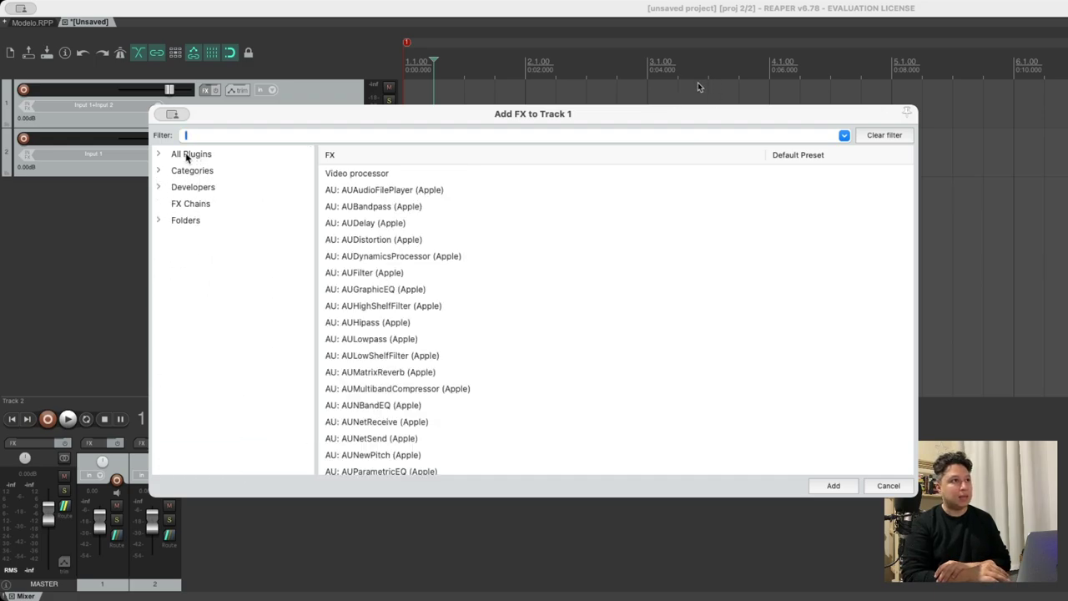
Browse the VST, JS, CLAP and AUi effect lists within the All Plugins group.
{"action": "left_click", "coordinate": [160, 155]}
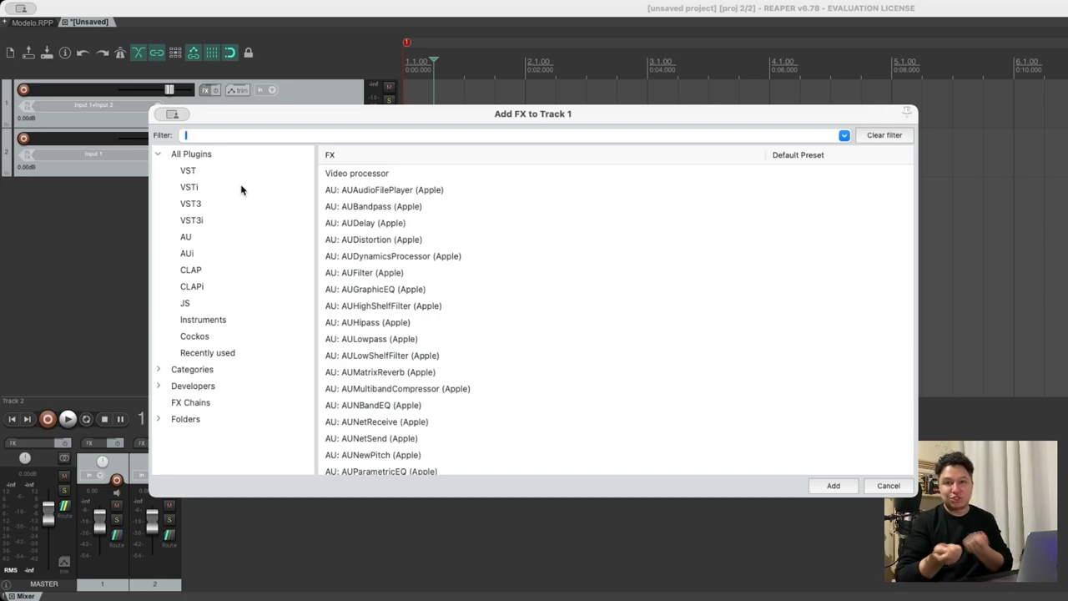
{"action": "left_click", "coordinate": [191, 172]}
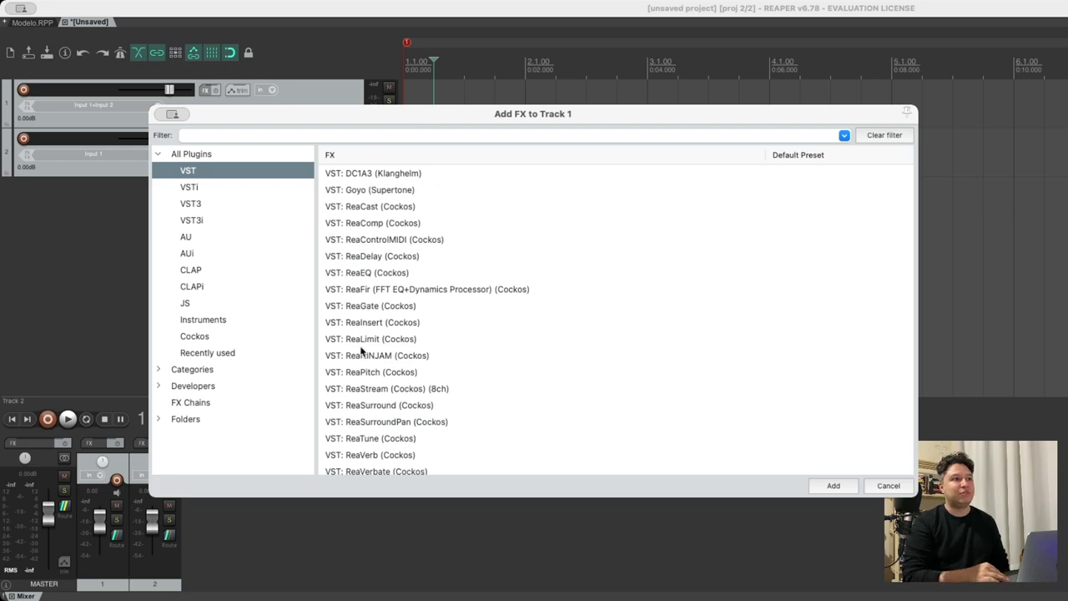
{"action": "scroll", "coordinate": [361, 351], "scroll_direction": "down", "scroll_amount": 5}
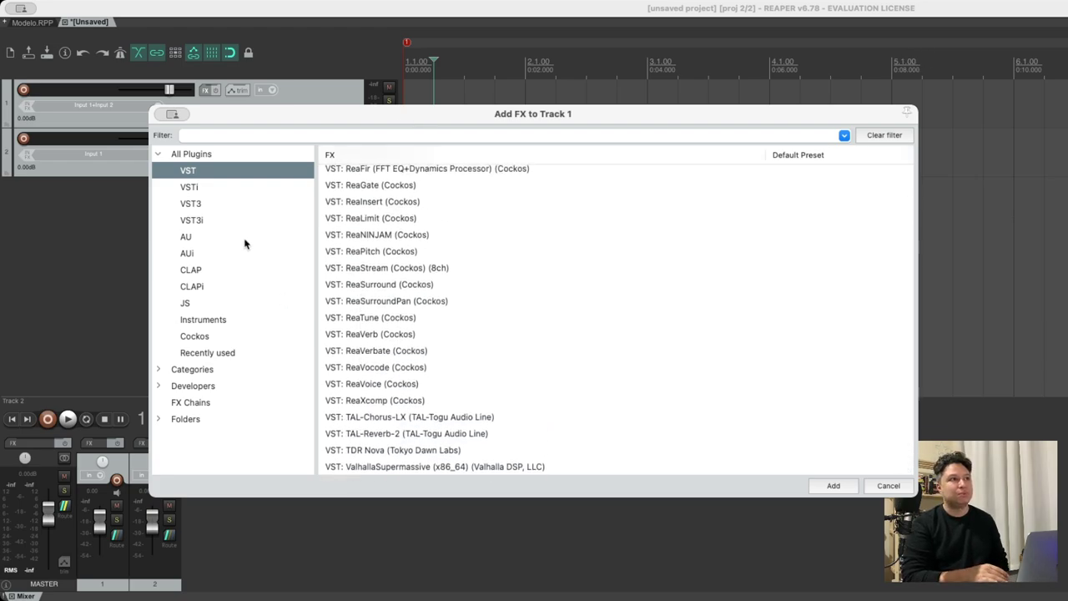
{"action": "left_click", "coordinate": [185, 304]}
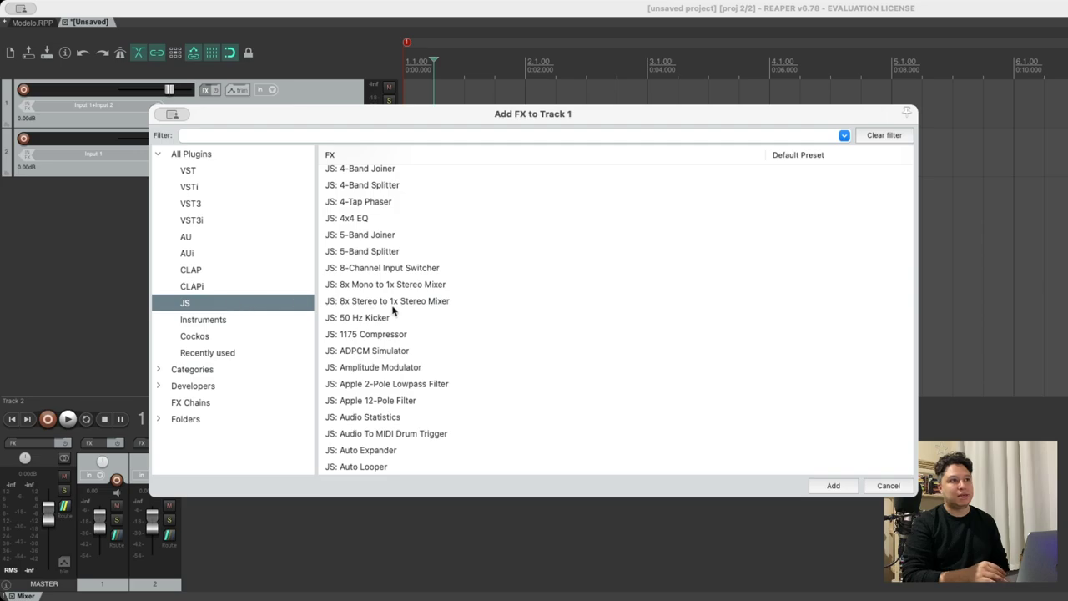
{"action": "scroll", "coordinate": [394, 311], "scroll_direction": "down", "scroll_amount": 1}
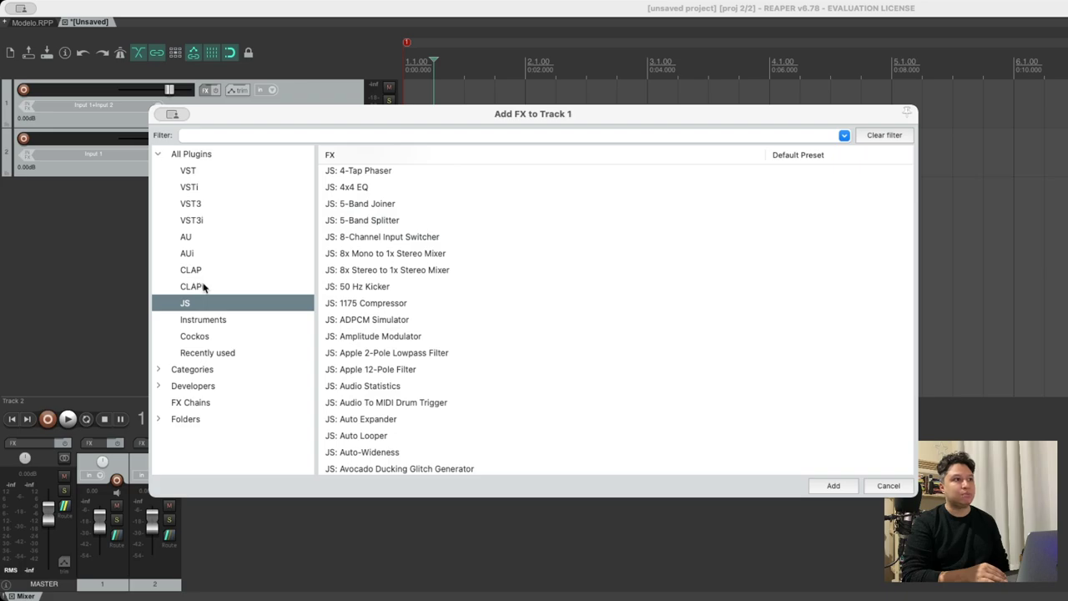
{"action": "left_click", "coordinate": [202, 286]}
{"action": "left_click", "coordinate": [200, 271]}
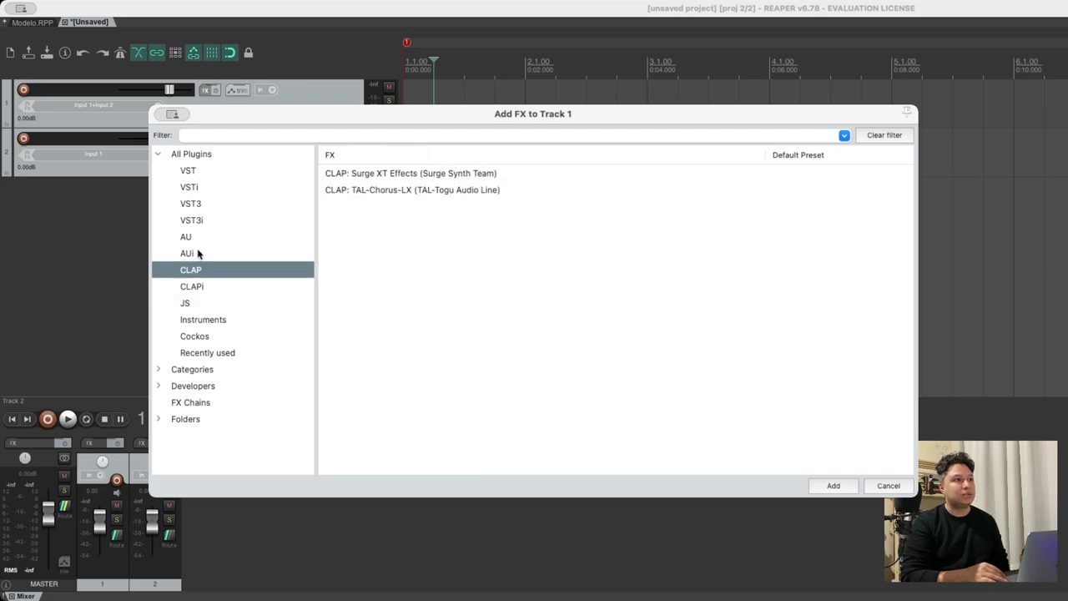
{"action": "left_click", "coordinate": [195, 237]}
{"action": "left_click", "coordinate": [193, 255]}
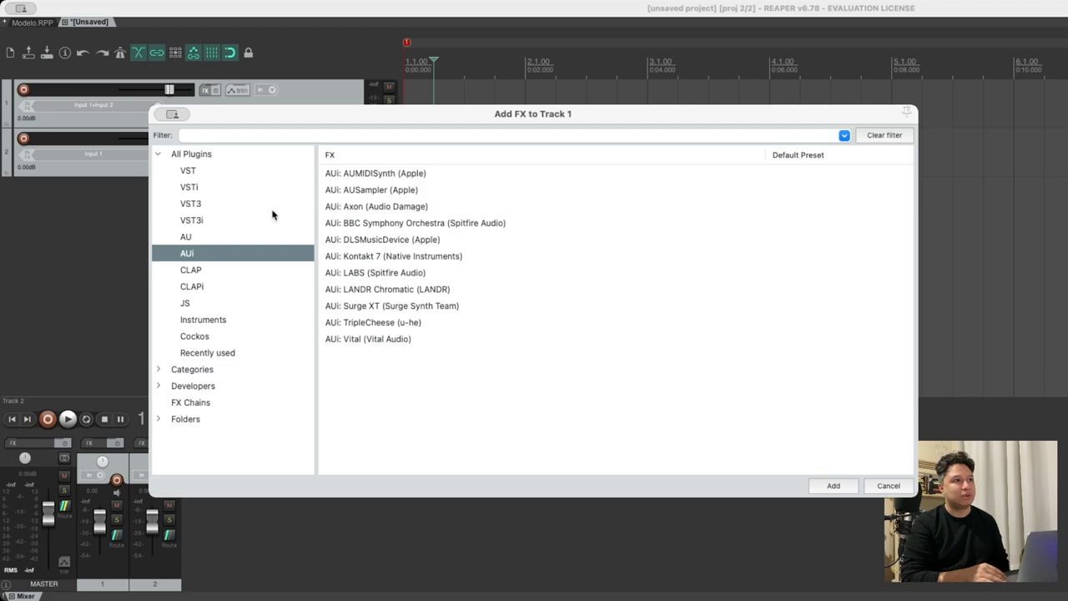
{"action": "scroll", "coordinate": [258, 214], "scroll_direction": "up", "scroll_amount": 1}
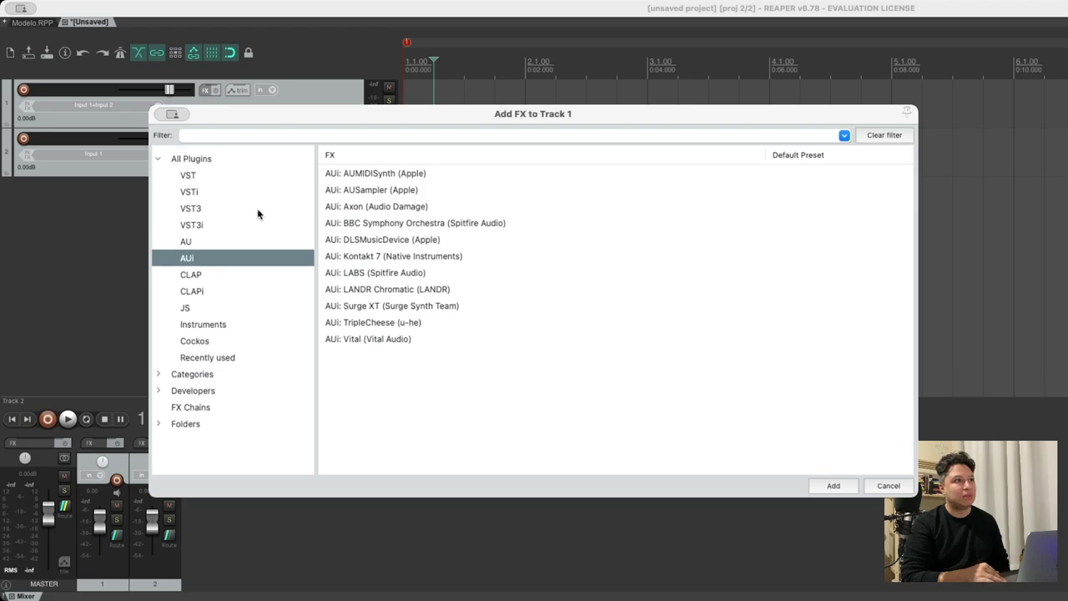
Compare the VST, VSTi and VST3i lists, look into the Developers group, and close the effect browser without adding anything.
{"action": "left_click", "coordinate": [197, 175]}
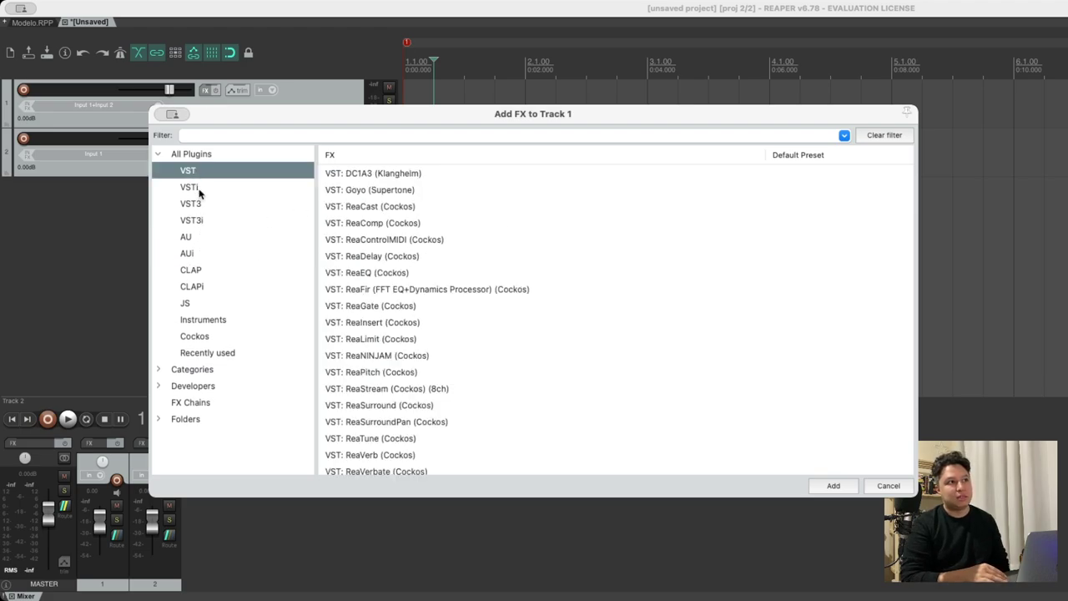
{"action": "left_click", "coordinate": [197, 187]}
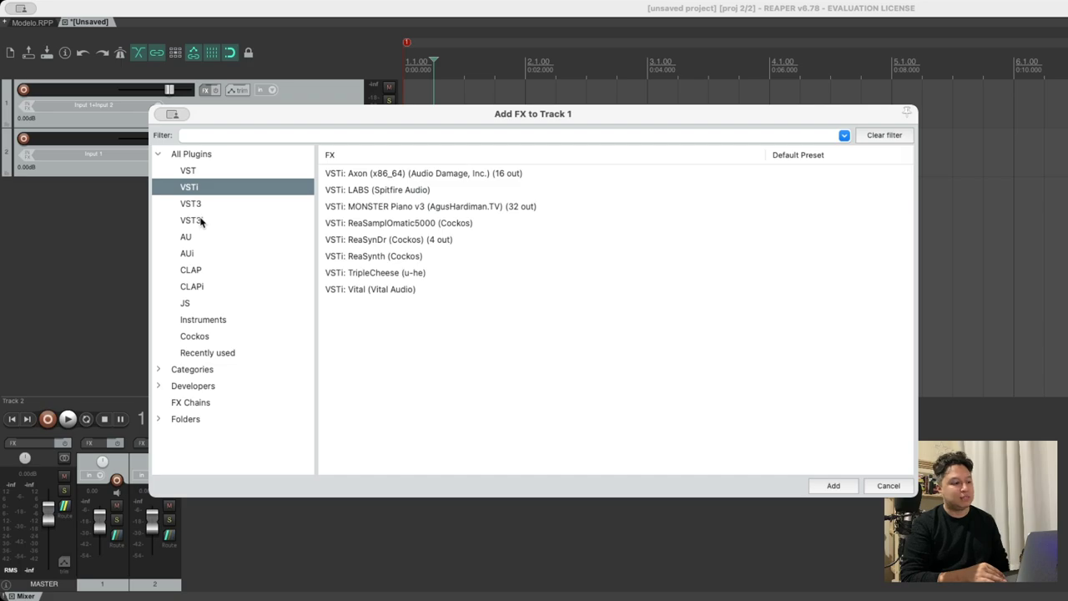
{"action": "left_click", "coordinate": [201, 221]}
{"action": "left_click", "coordinate": [198, 171]}
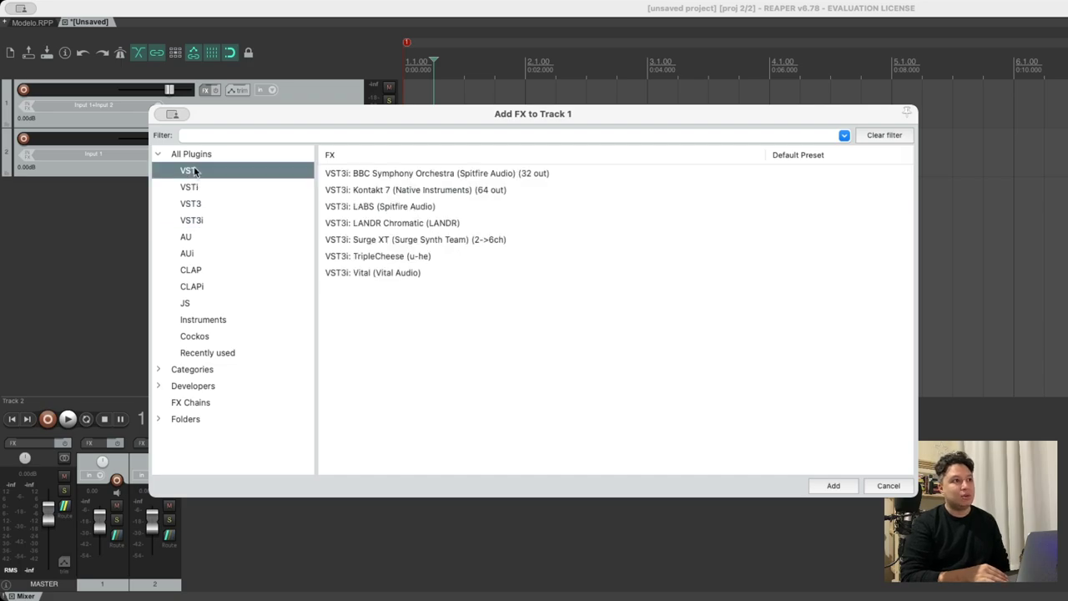
{"action": "left_click", "coordinate": [158, 386]}
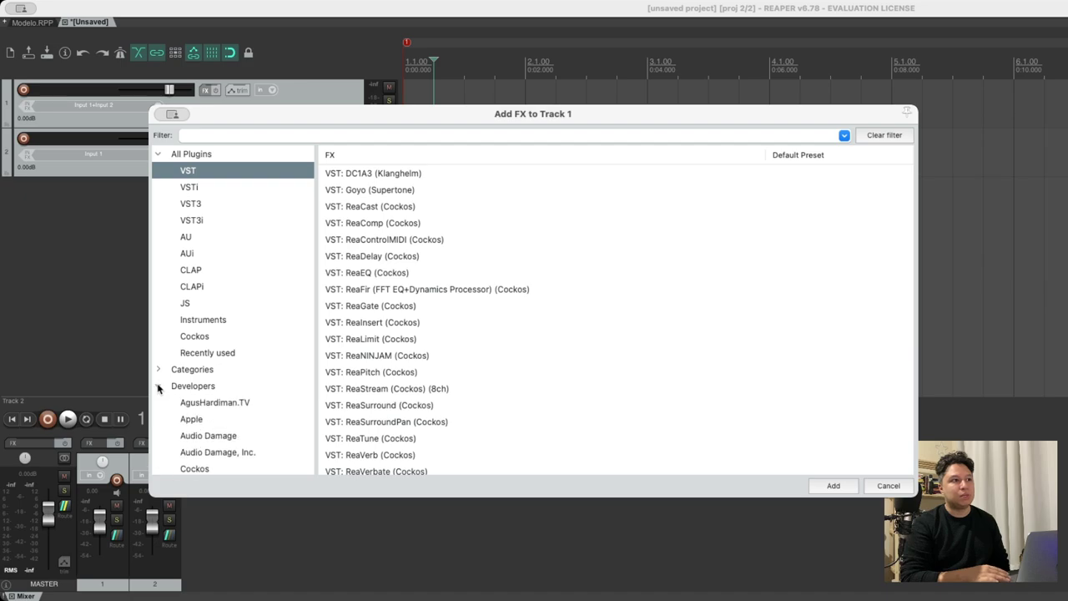
{"action": "left_click", "coordinate": [158, 387]}
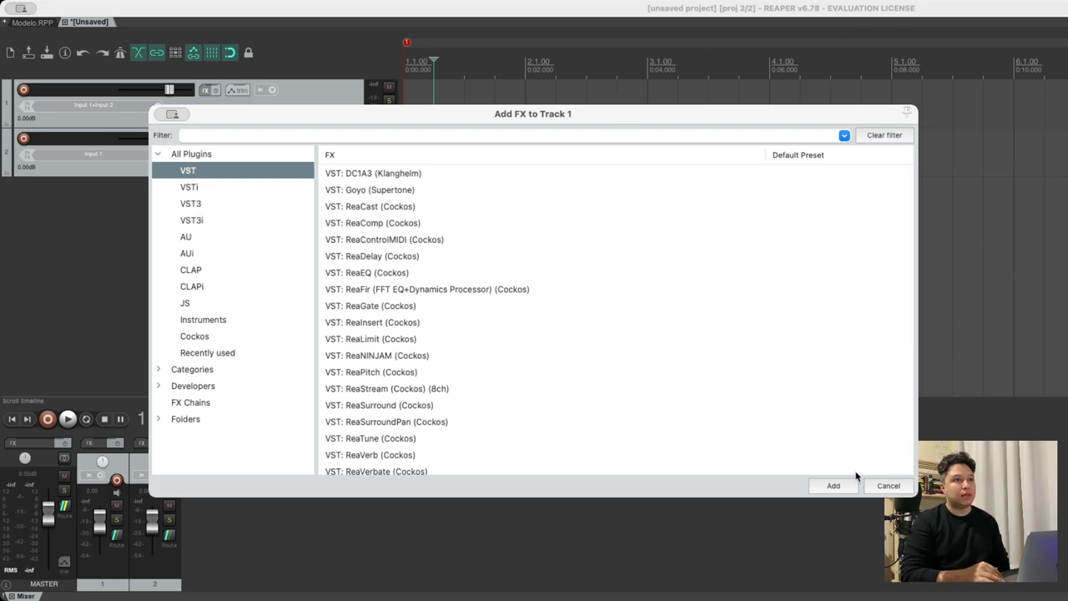
{"action": "left_click", "coordinate": [887, 486]}
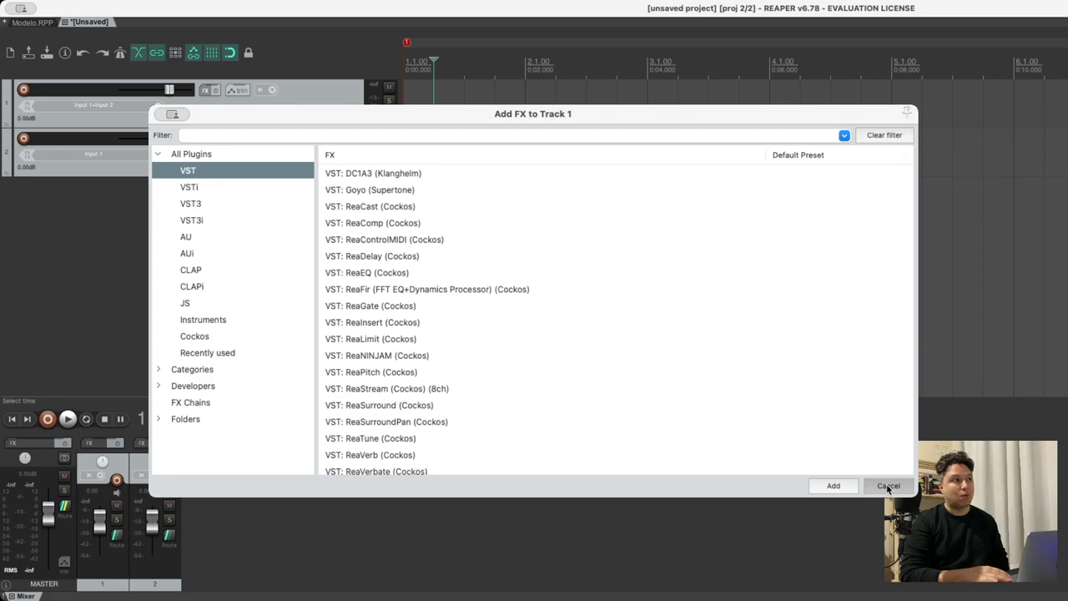
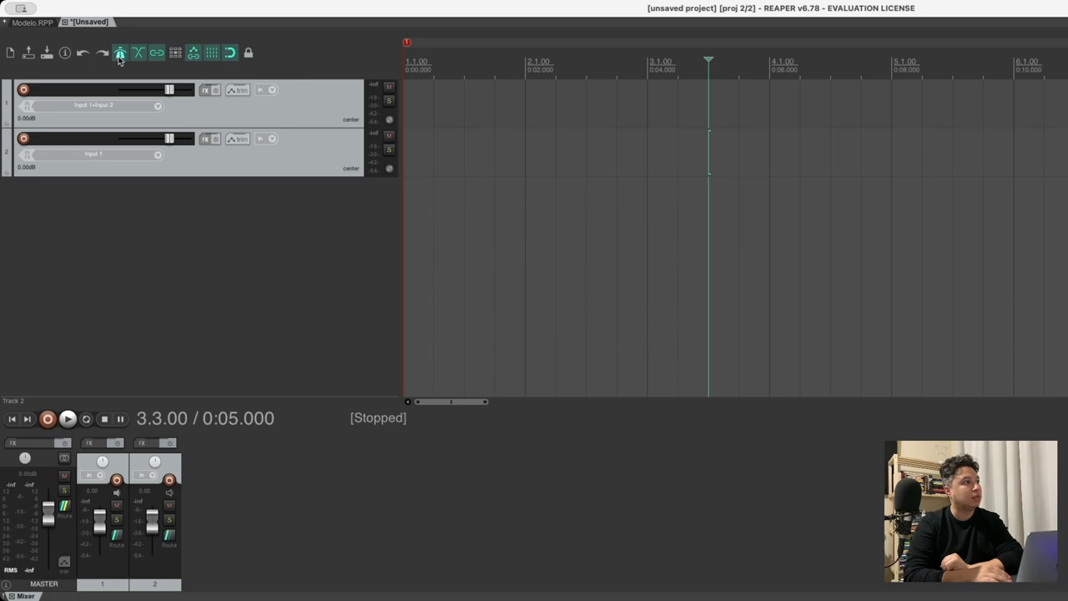
Toggle the metronome off and on.
{"action": "left_click", "coordinate": [120, 53]}
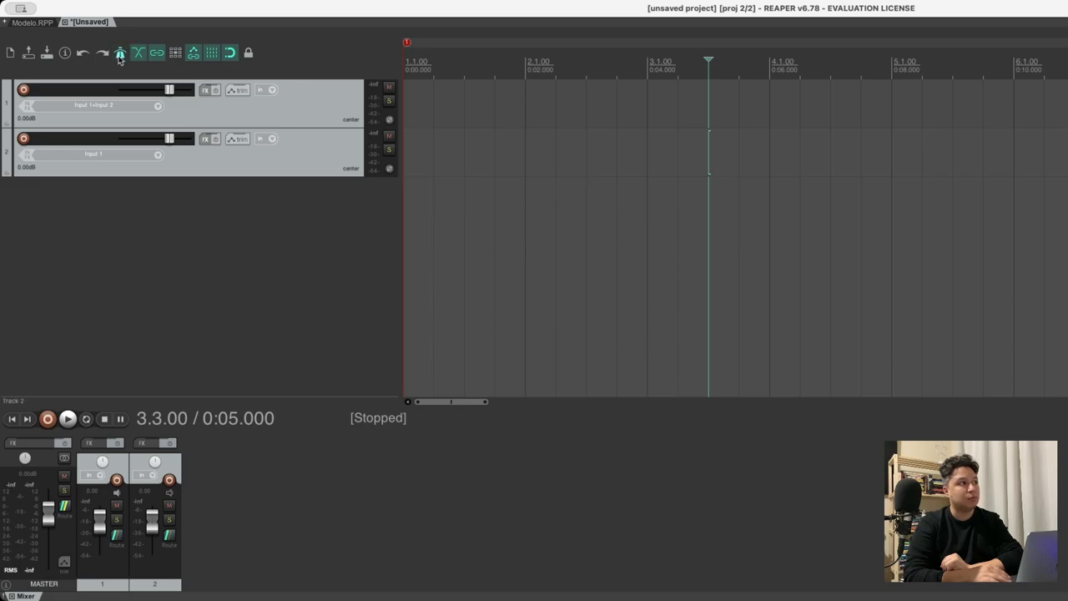
{"action": "left_click", "coordinate": [120, 54]}
{"action": "left_click", "coordinate": [120, 53]}
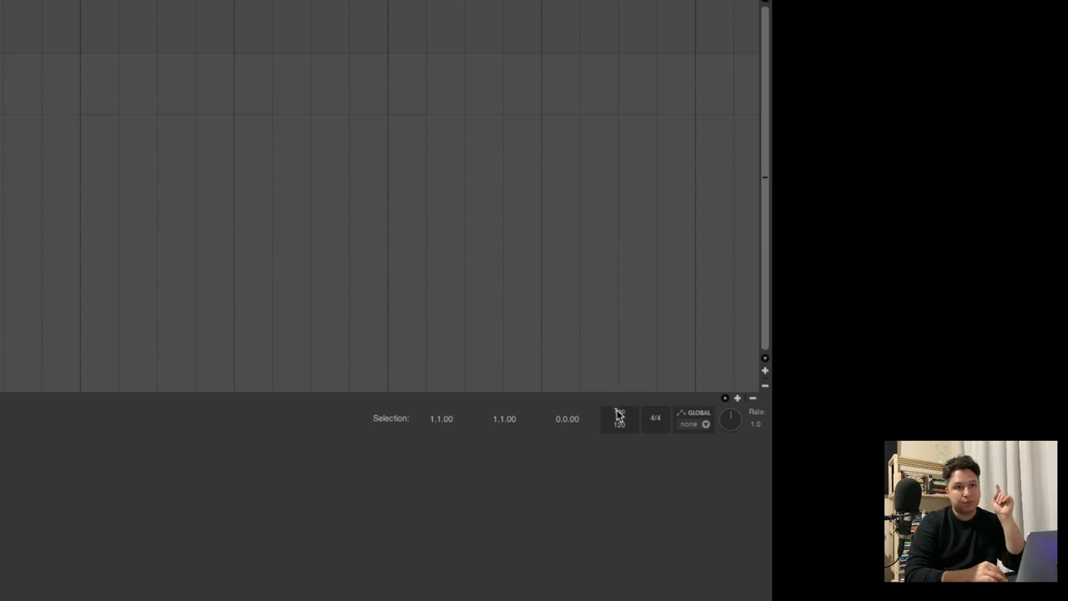
Lower the project tempo to 94 BPM and set the time signature to 6/8.
{"action": "scroll", "coordinate": [619, 416], "scroll_direction": "down", "scroll_amount": 20}
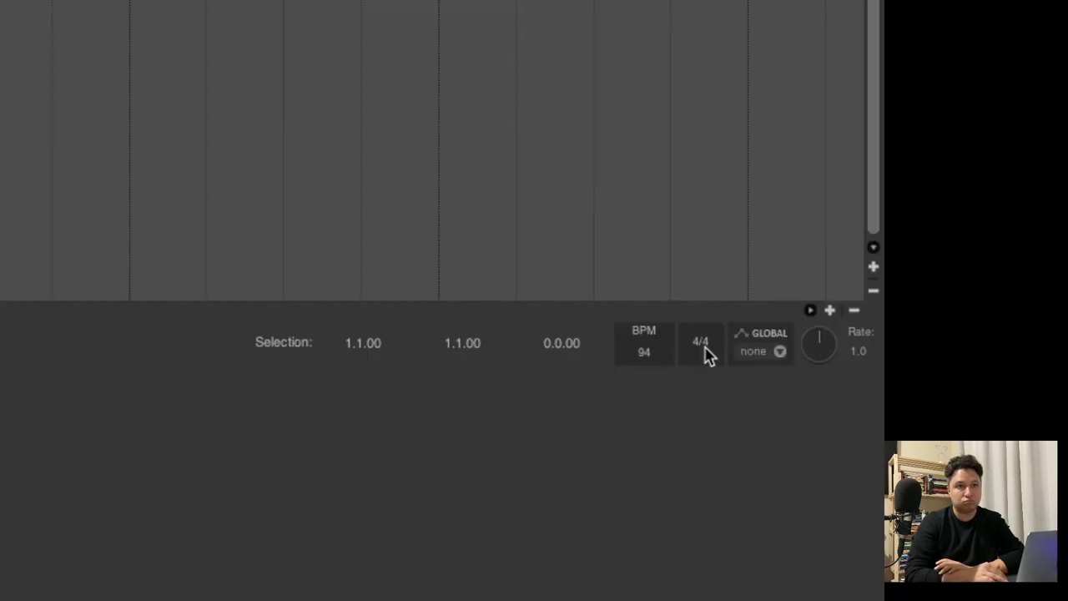
{"action": "left_click", "coordinate": [577, 428]}
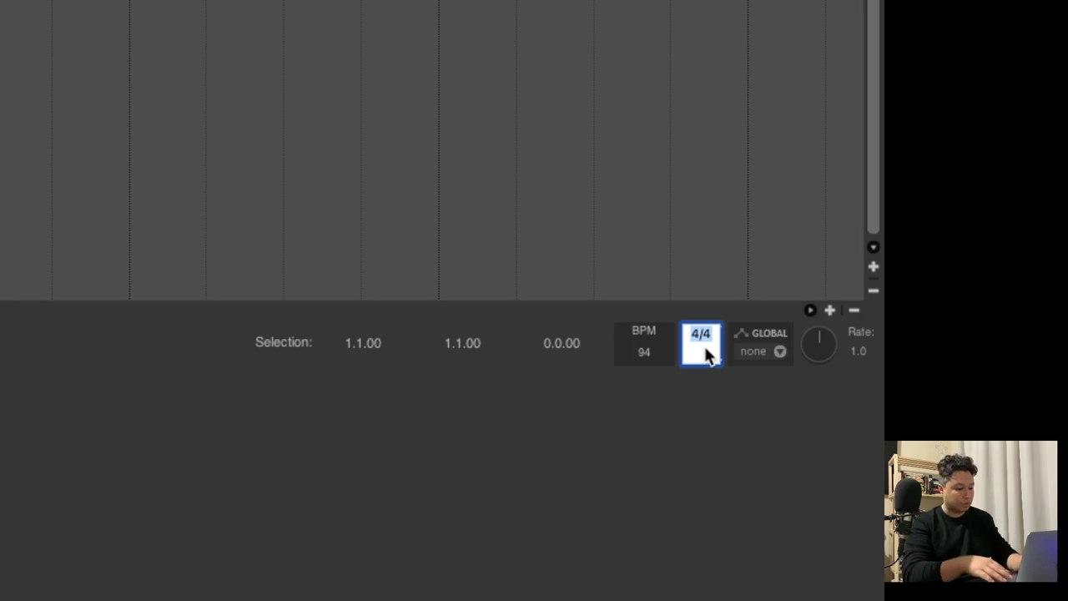
{"action": "type", "text": "6/"}
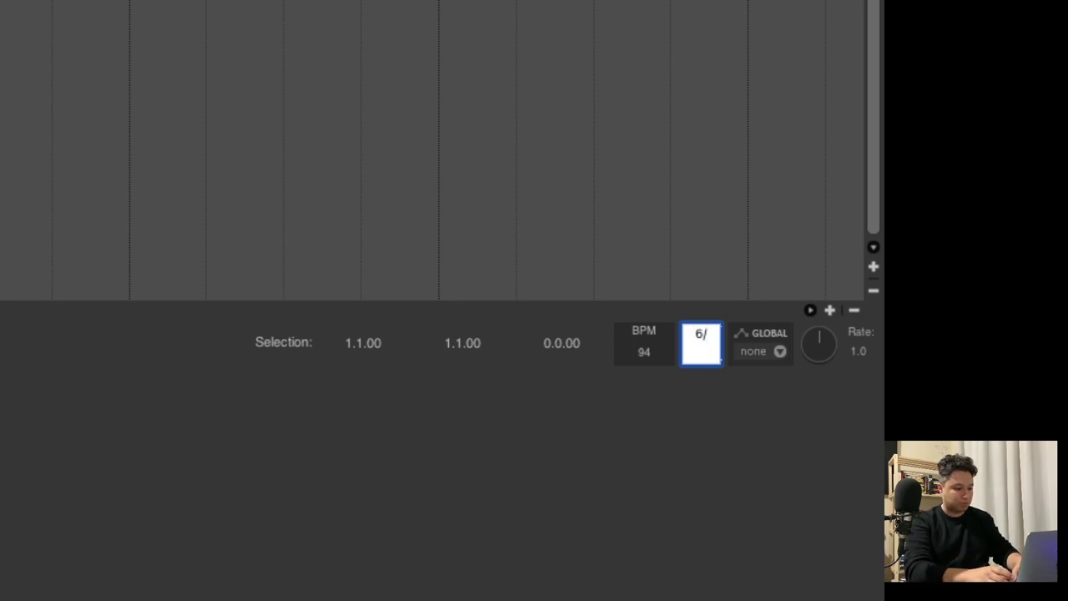
{"action": "type", "text": "8"}
{"action": "key", "text": "Return"}
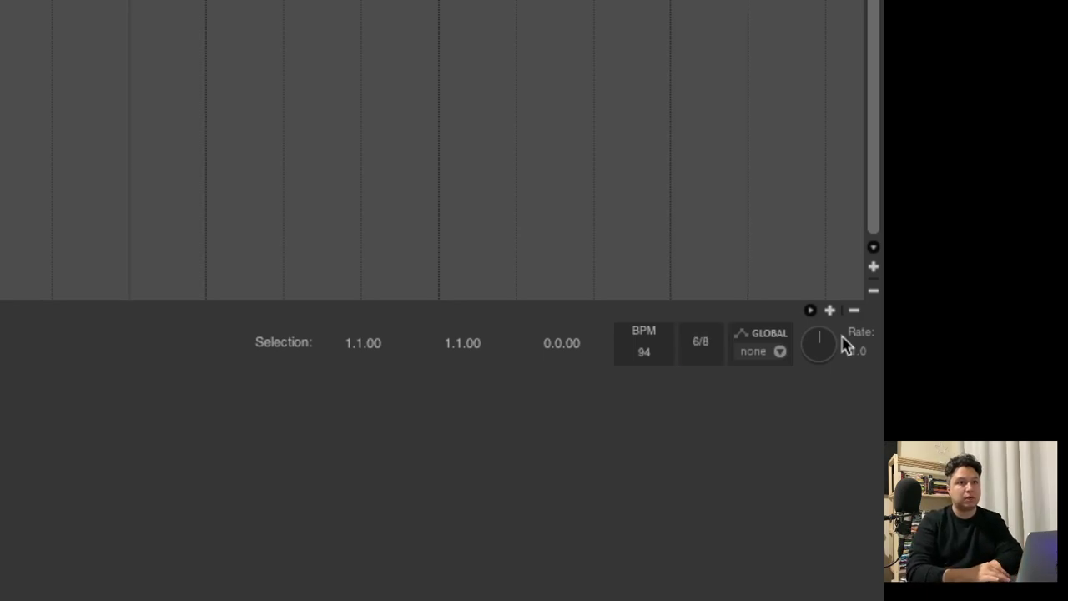
Tap in the project tempo twice, first at about 99 BPM and again at about 74 BPM.
{"action": "left_click", "coordinate": [631, 339]}
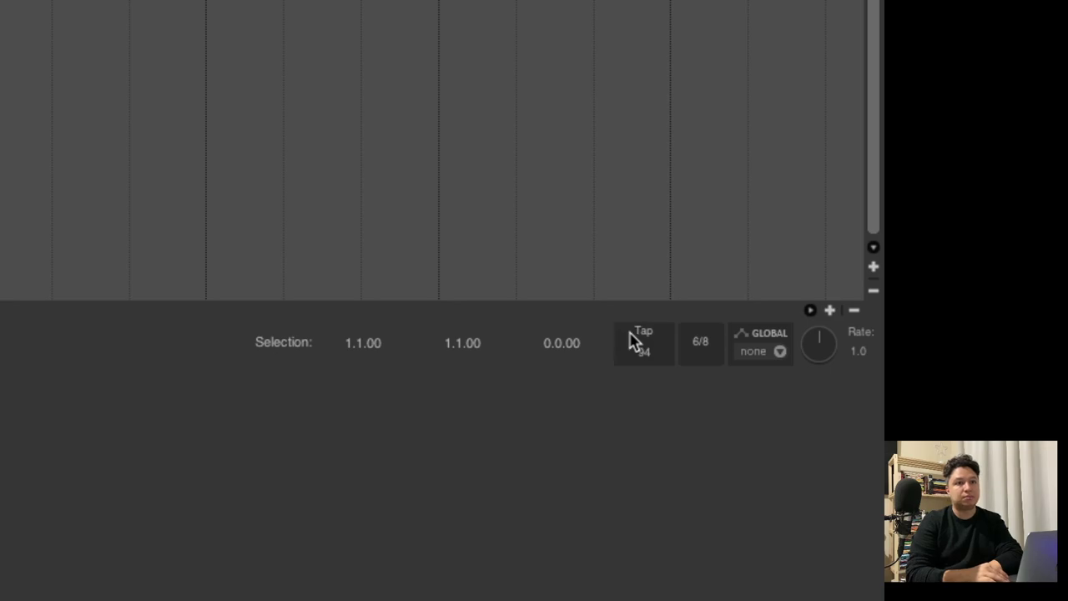
{"action": "left_click", "coordinate": [639, 340]}
{"action": "left_click", "coordinate": [639, 338]}
{"action": "left_click", "coordinate": [639, 338]}
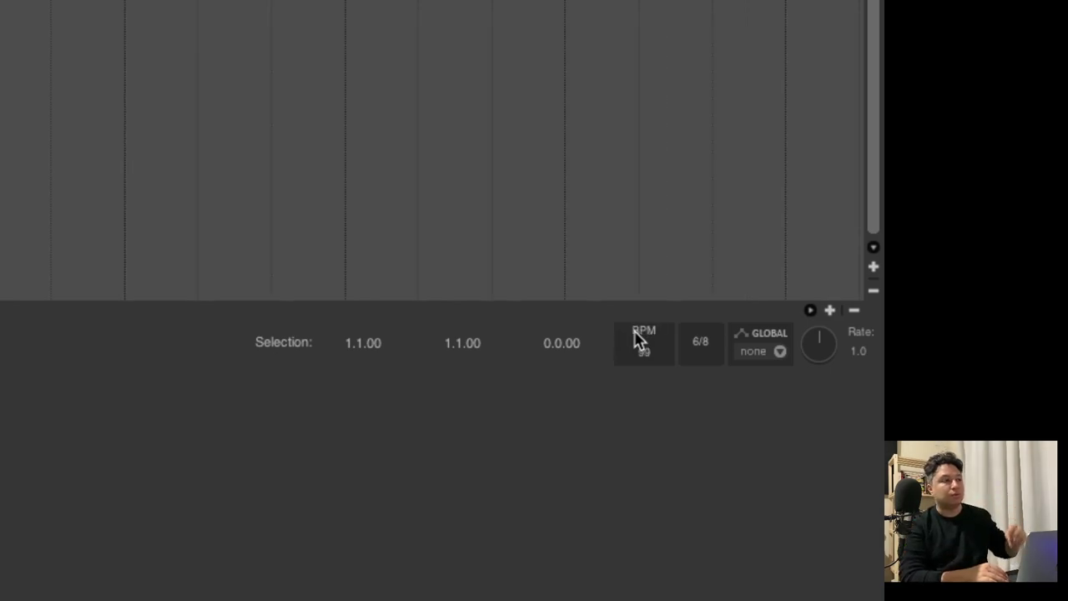
{"action": "left_click", "coordinate": [639, 339]}
{"action": "left_click", "coordinate": [639, 339]}
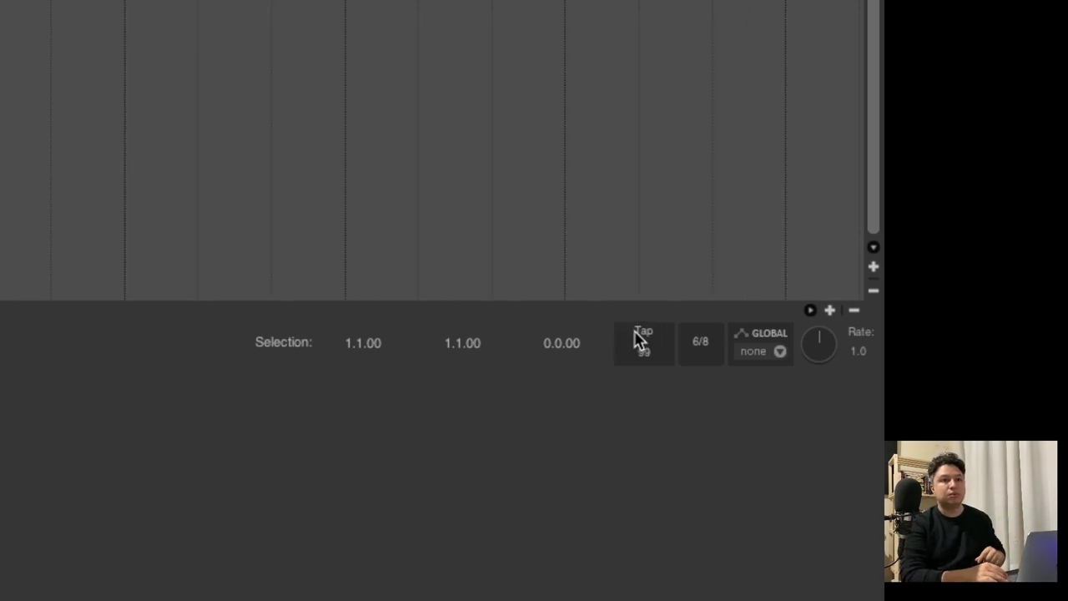
{"action": "left_click", "coordinate": [639, 339]}
{"action": "left_click", "coordinate": [639, 338]}
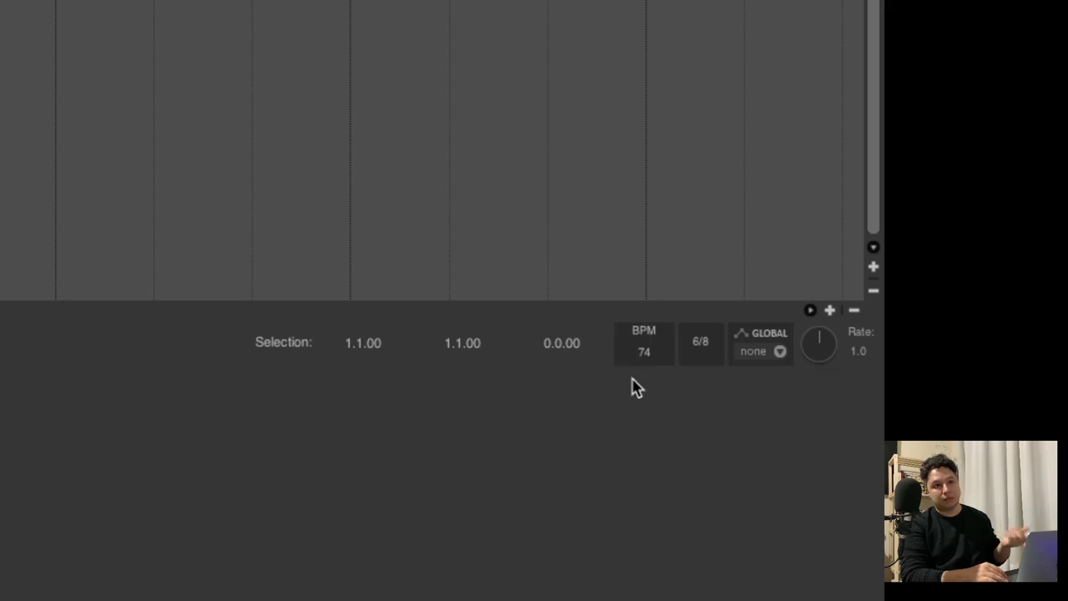
Set the project tempo to 75 BPM and start playback.
{"action": "double_click", "coordinate": [645, 357]}
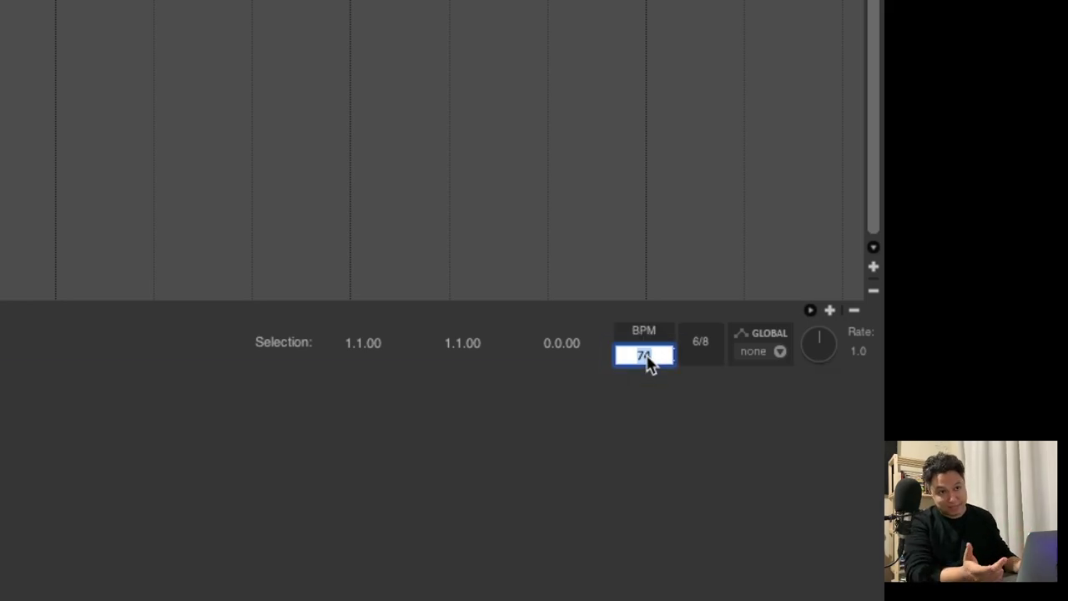
{"action": "type", "text": "75"}
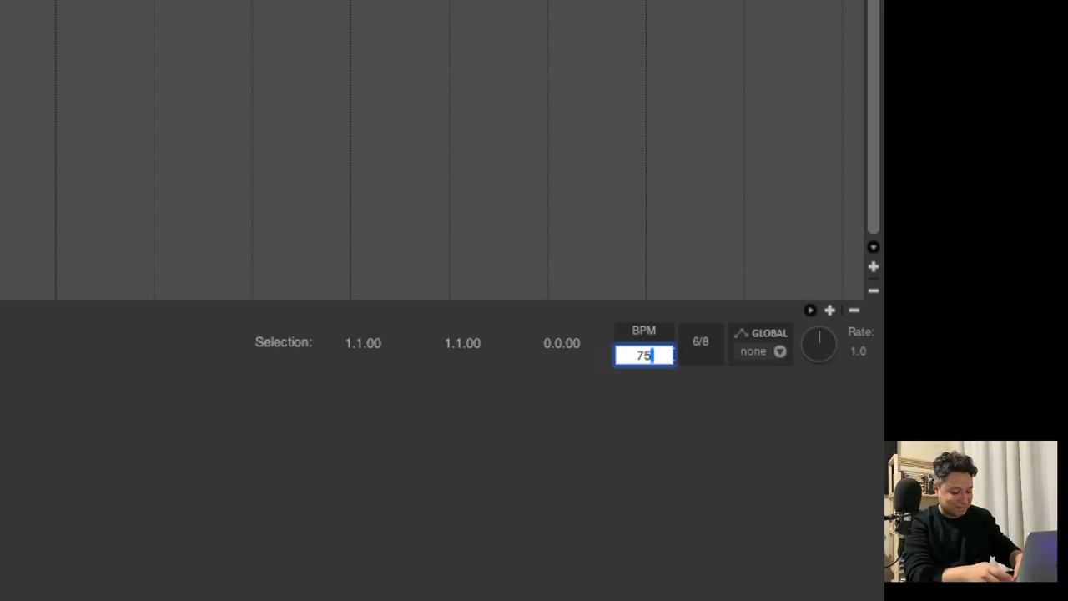
{"action": "key", "text": "Return"}
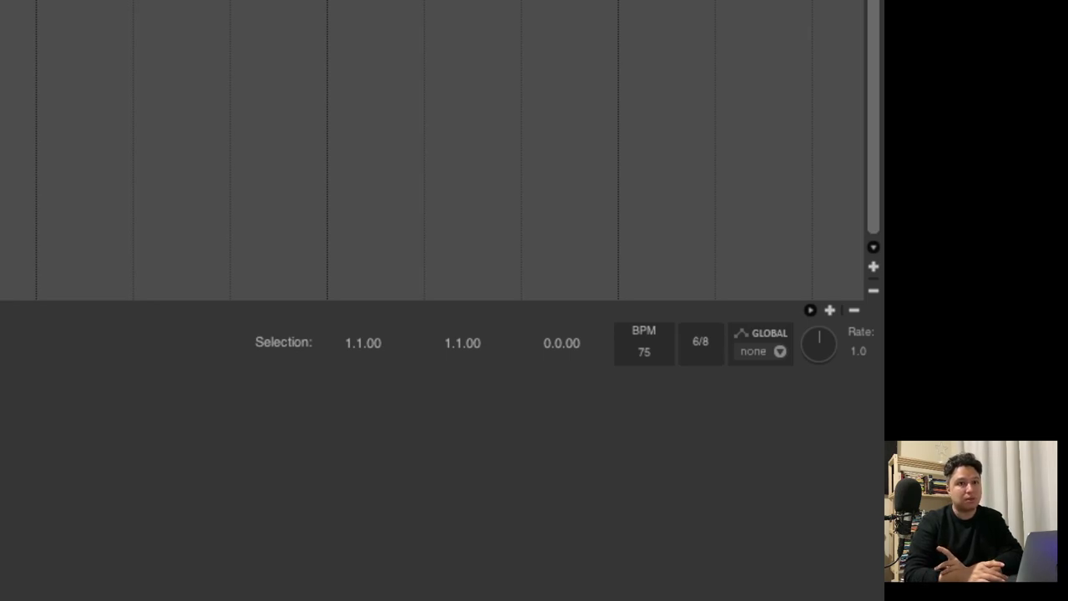
{"action": "key", "text": "space"}
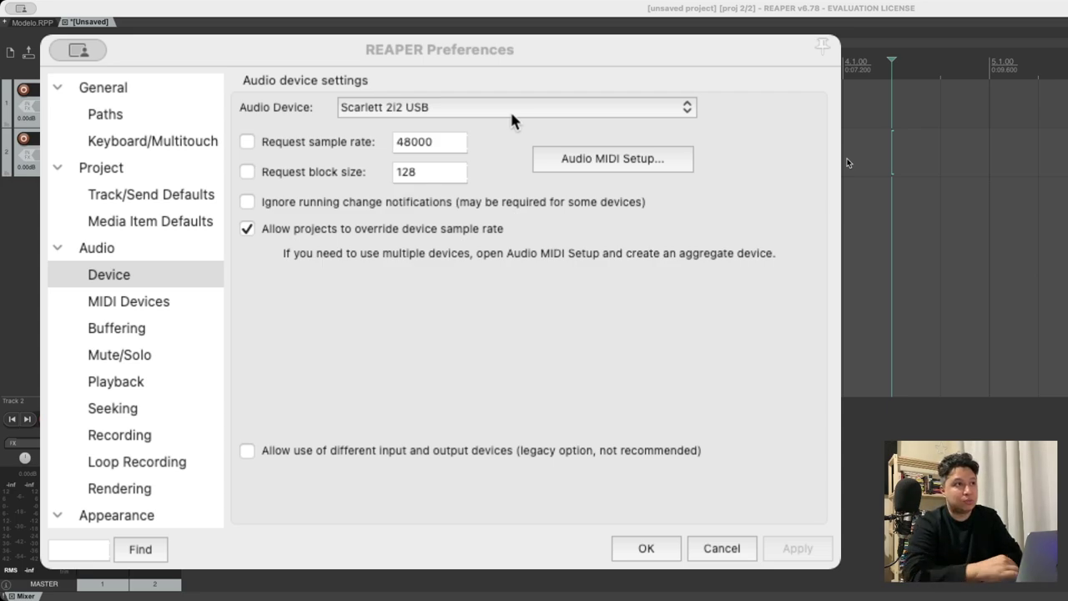
Review the audio Buffering settings in the preferences and return to the Device settings.
{"action": "left_click", "coordinate": [593, 51]}
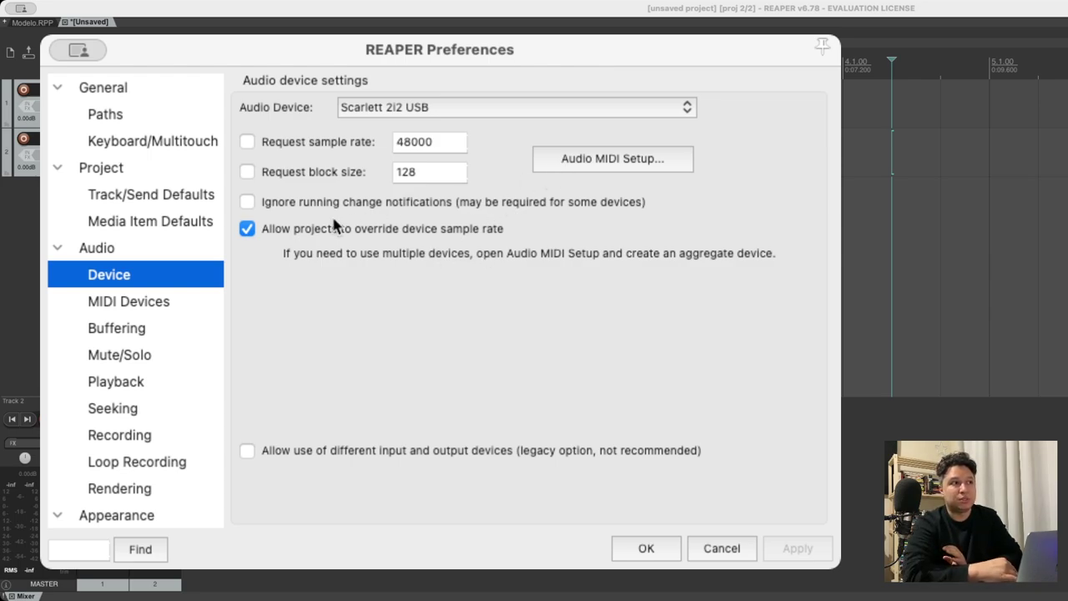
{"action": "left_click", "coordinate": [133, 330]}
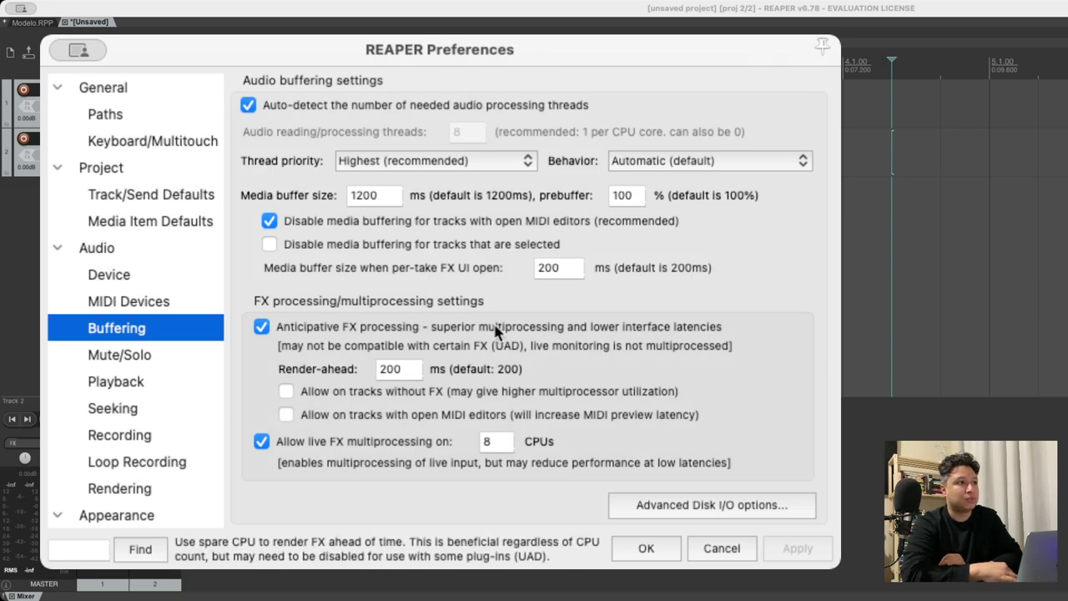
{"action": "left_click", "coordinate": [160, 276]}
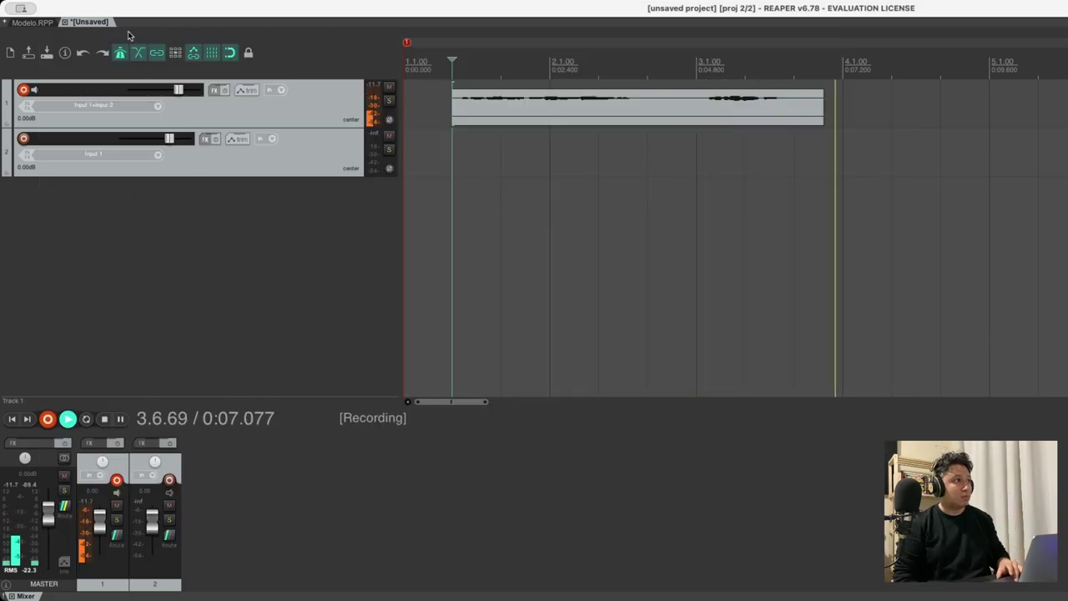
Finish the running take on track 1 with the metronome turned off and place the edit cursor at 2.1.00.
{"action": "left_click", "coordinate": [120, 54]}
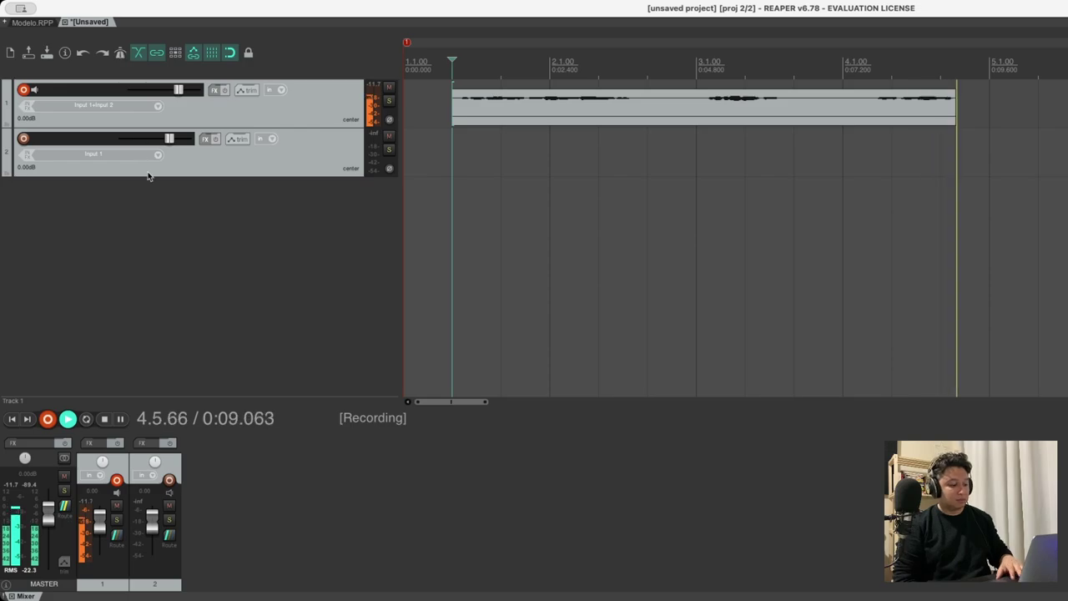
{"action": "key", "text": "space"}
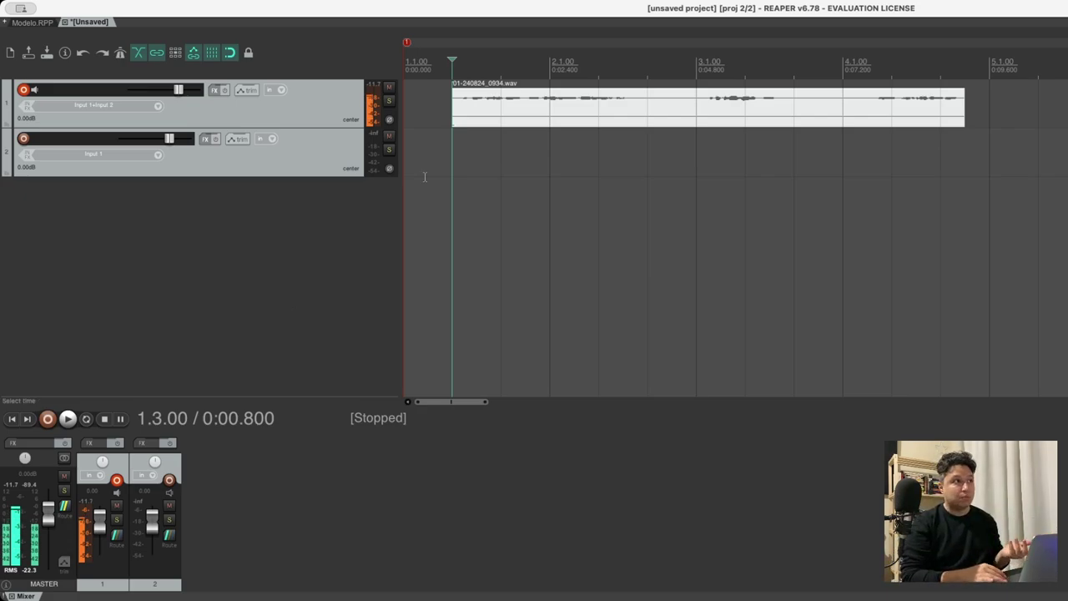
{"action": "left_click", "coordinate": [542, 110]}
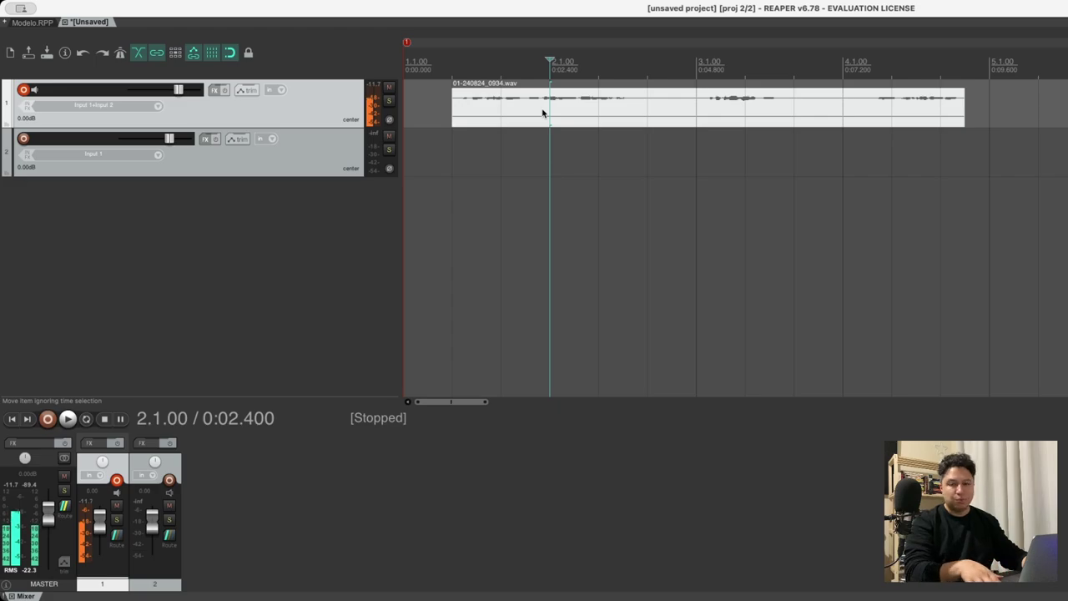
Delete the recorded audio item, place the edit cursor at 1.3.00, and disarm track 1 before selecting track 2.
{"action": "key", "text": "Delete"}
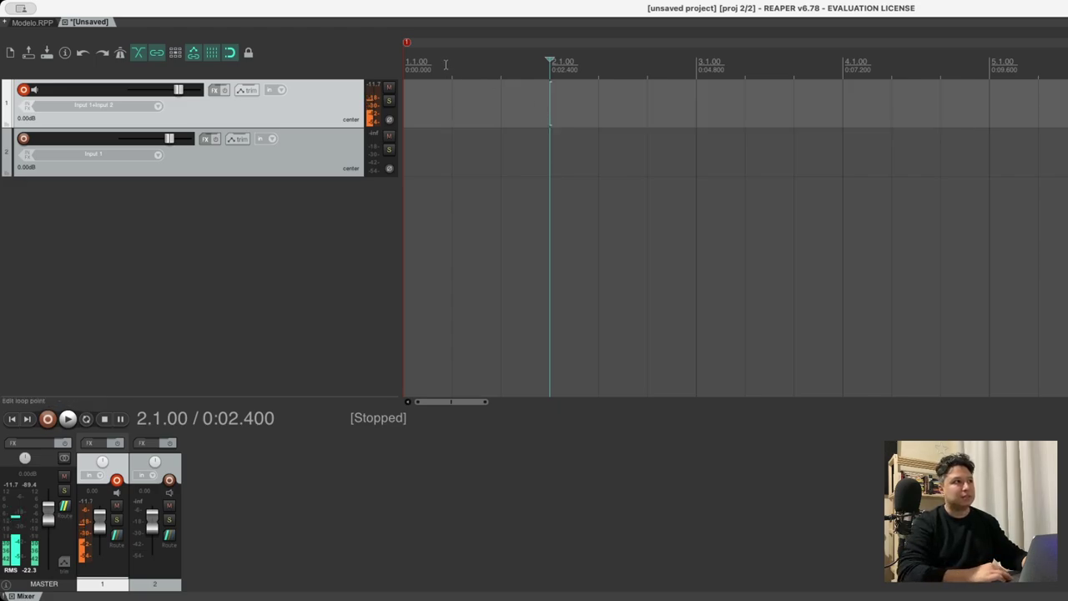
{"action": "left_click", "coordinate": [451, 64]}
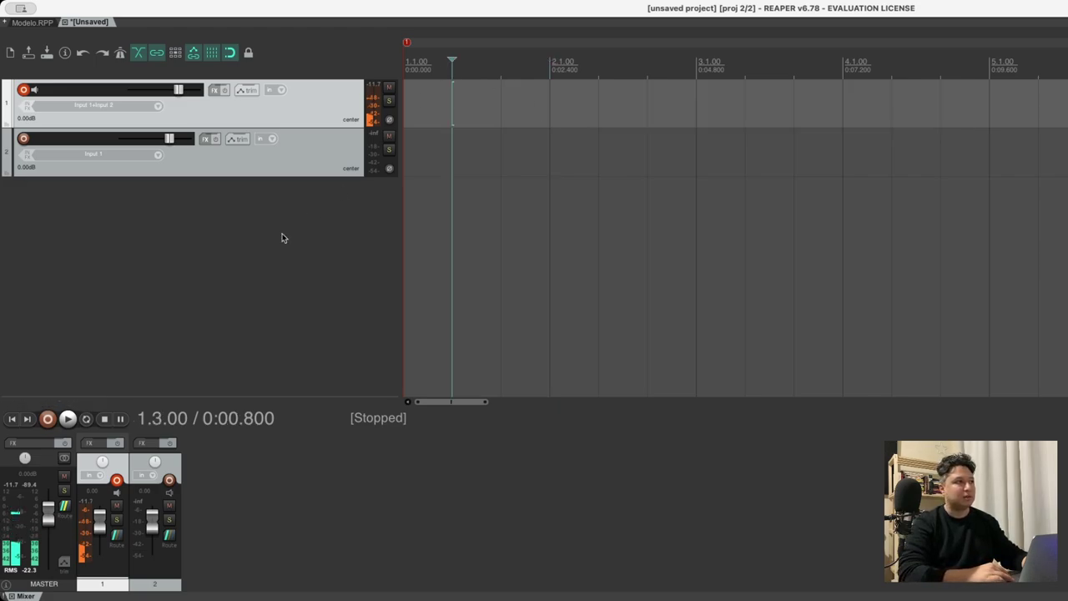
{"action": "left_click", "coordinate": [24, 90]}
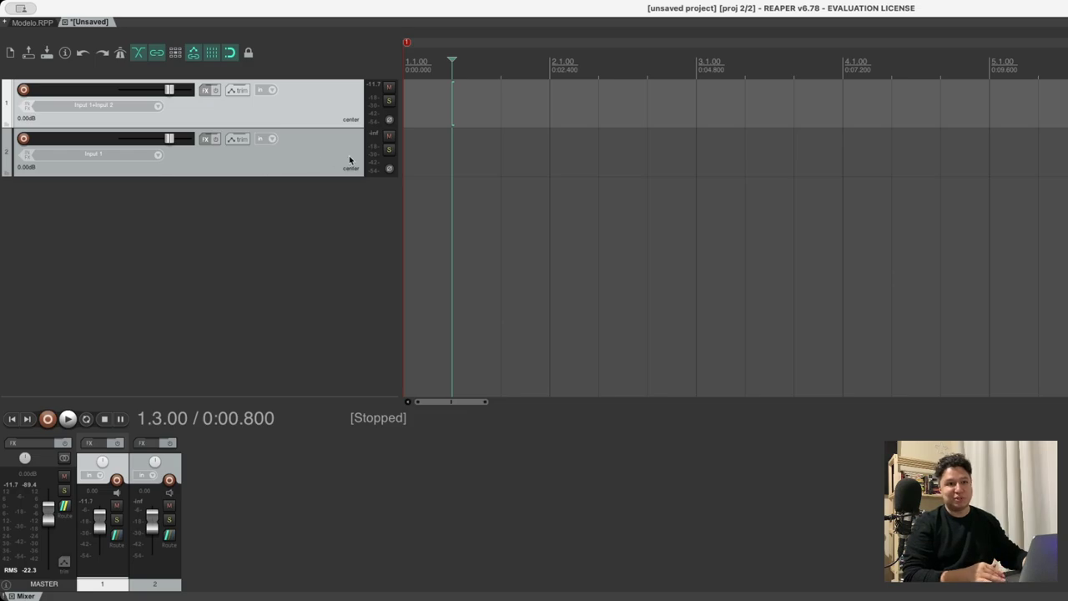
{"action": "left_click", "coordinate": [258, 175]}
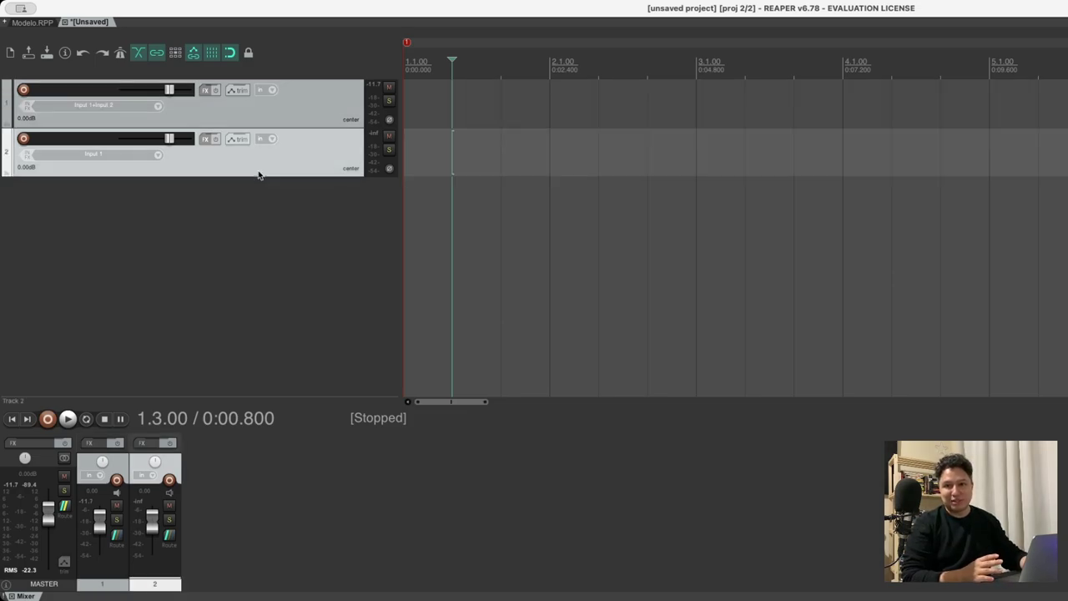
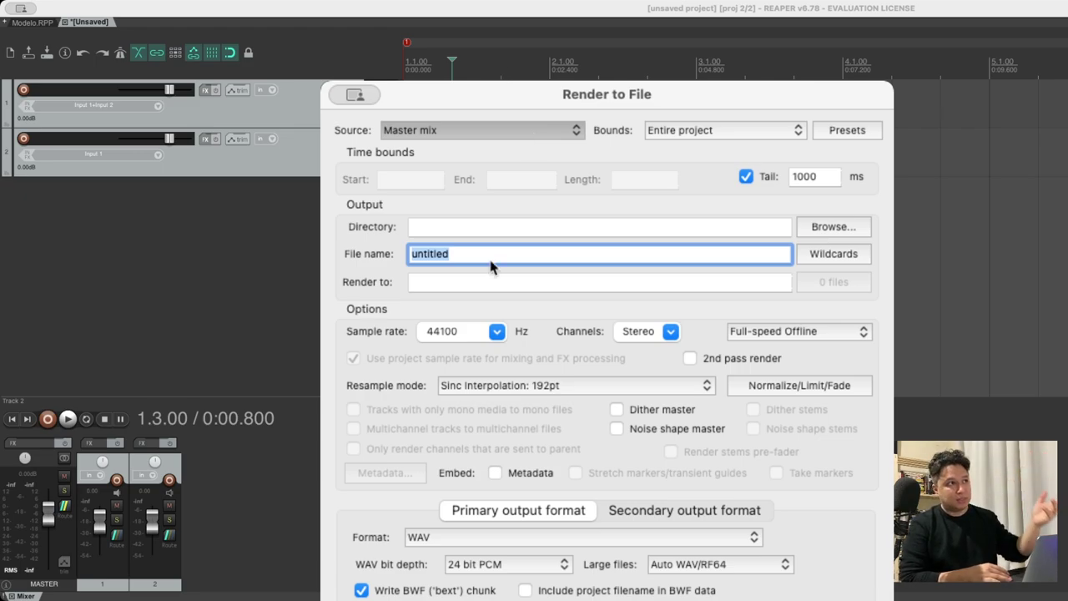
{"action": "key", "text": "Caps_Lock"}
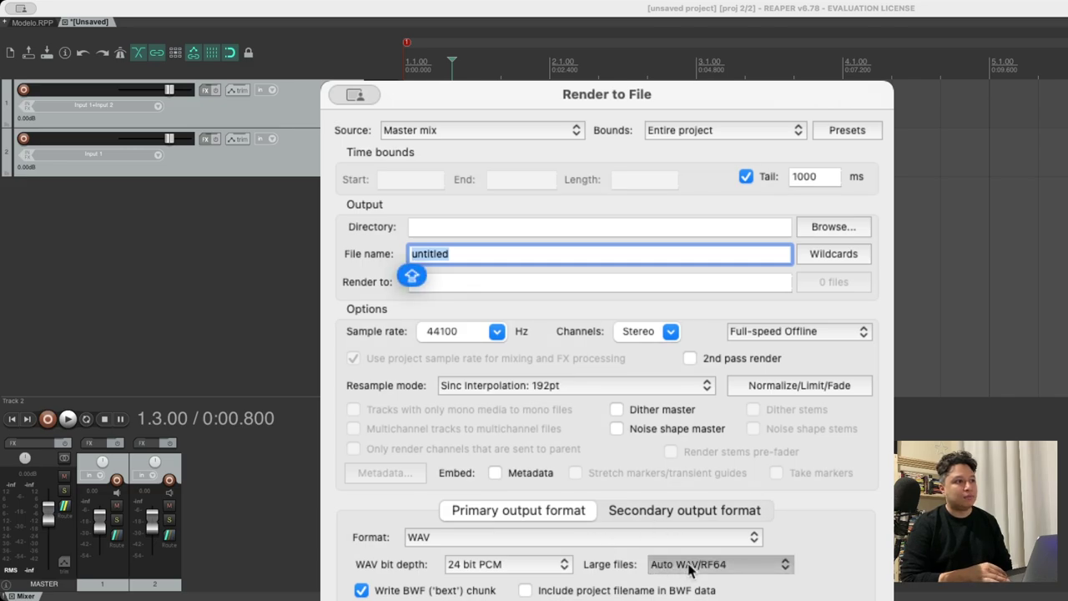
{"action": "left_click", "coordinate": [584, 553]}
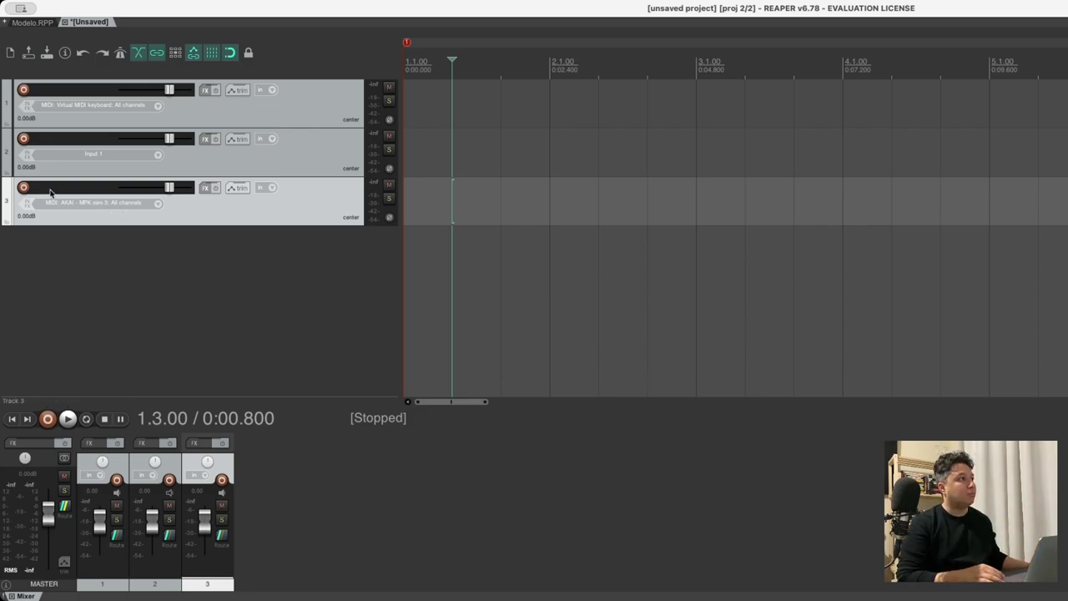
Arm track 3 for recording, load the LABS (Spitfire Audio) instrument with the Percussion patch on it, and close its effects window.
{"action": "left_click", "coordinate": [23, 188]}
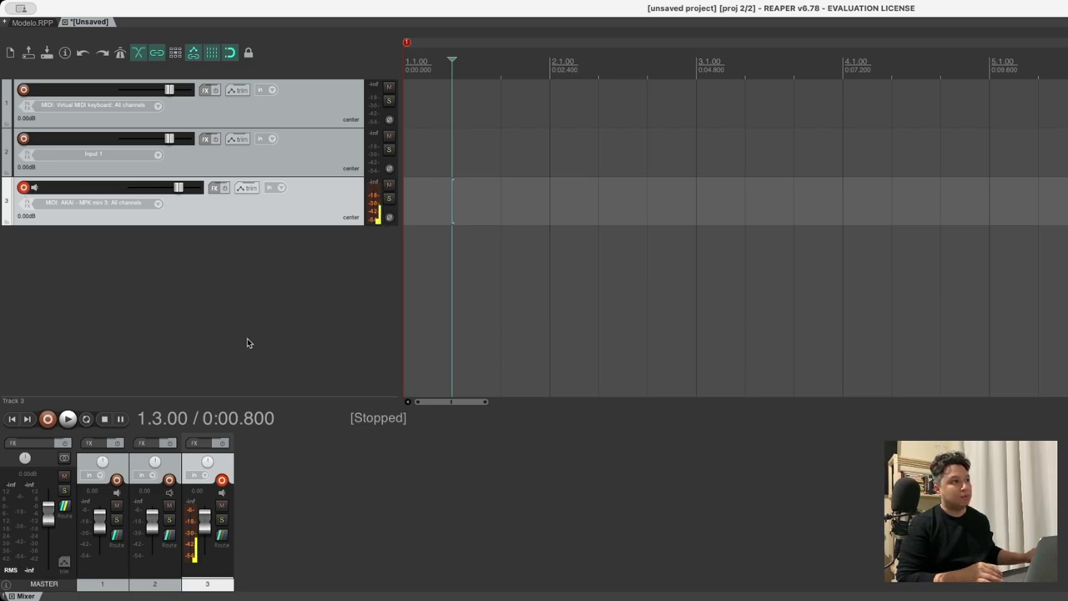
{"action": "left_click", "coordinate": [215, 190]}
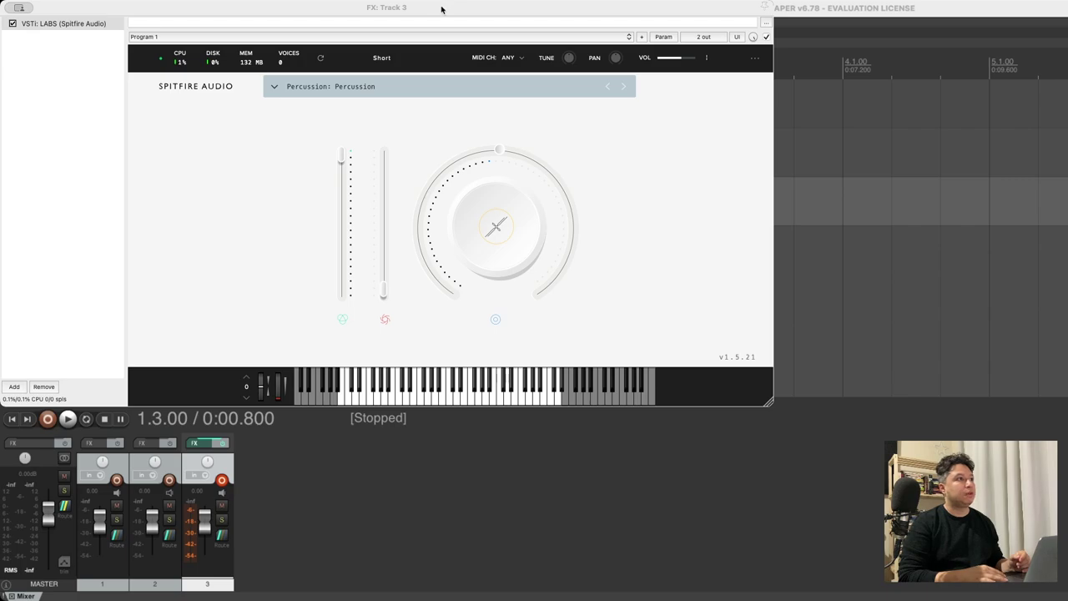
{"action": "left_click", "coordinate": [441, 8]}
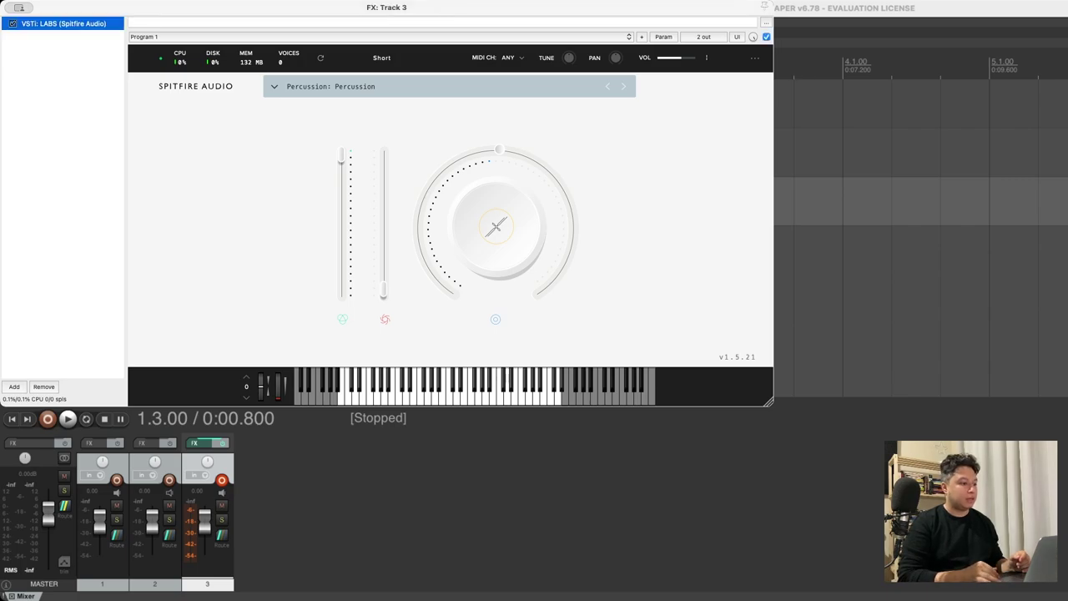
{"action": "left_click_drag", "start_coordinate": [386, 8], "coordinate": [533, 87]}
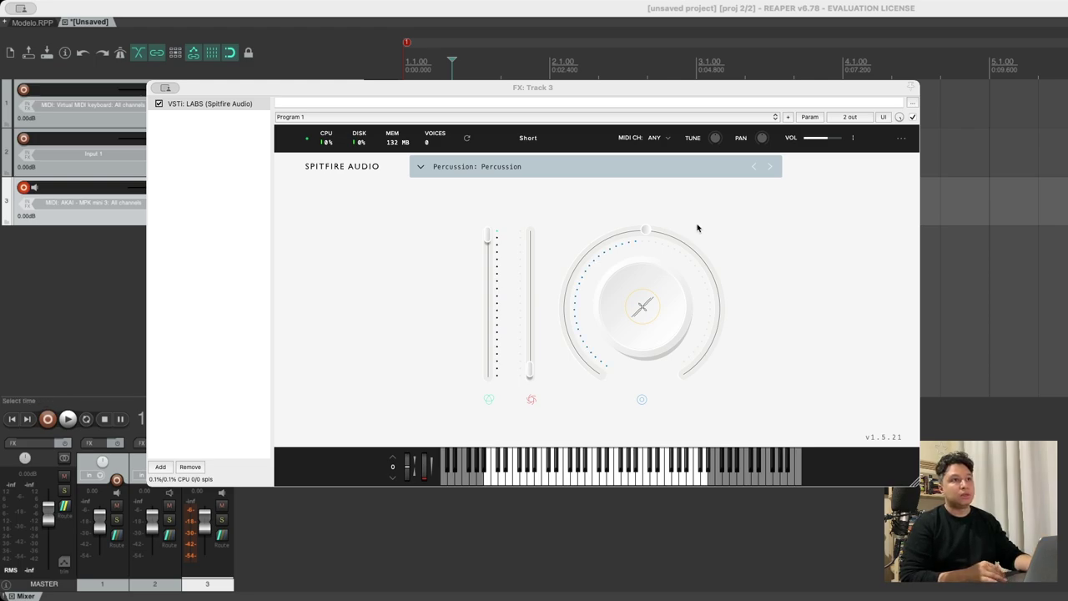
{"action": "left_click", "coordinate": [662, 90]}
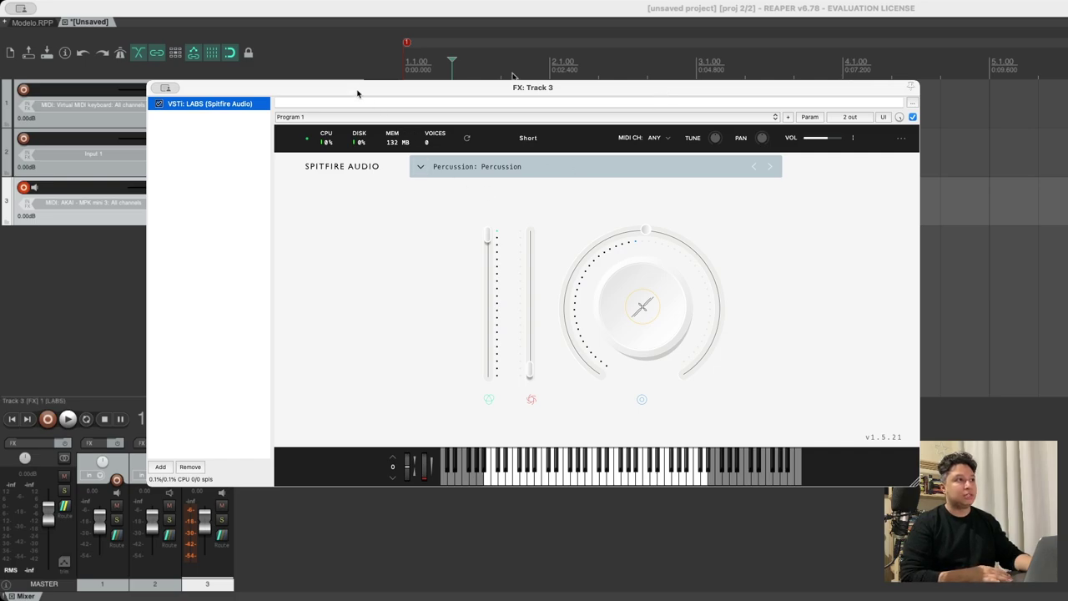
{"action": "left_click", "coordinate": [454, 67]}
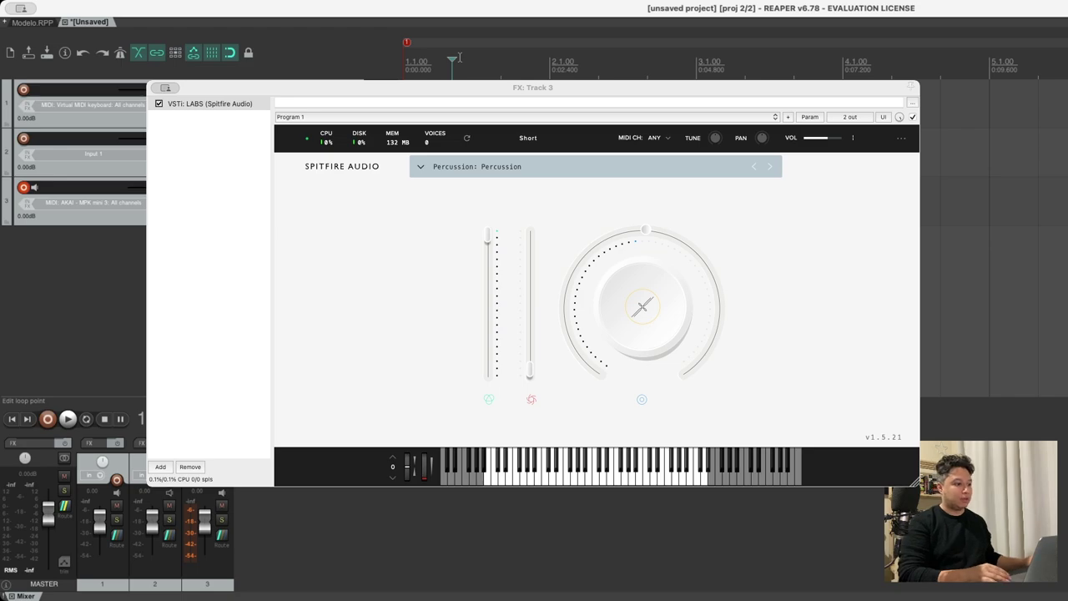
{"action": "key", "text": "Escape"}
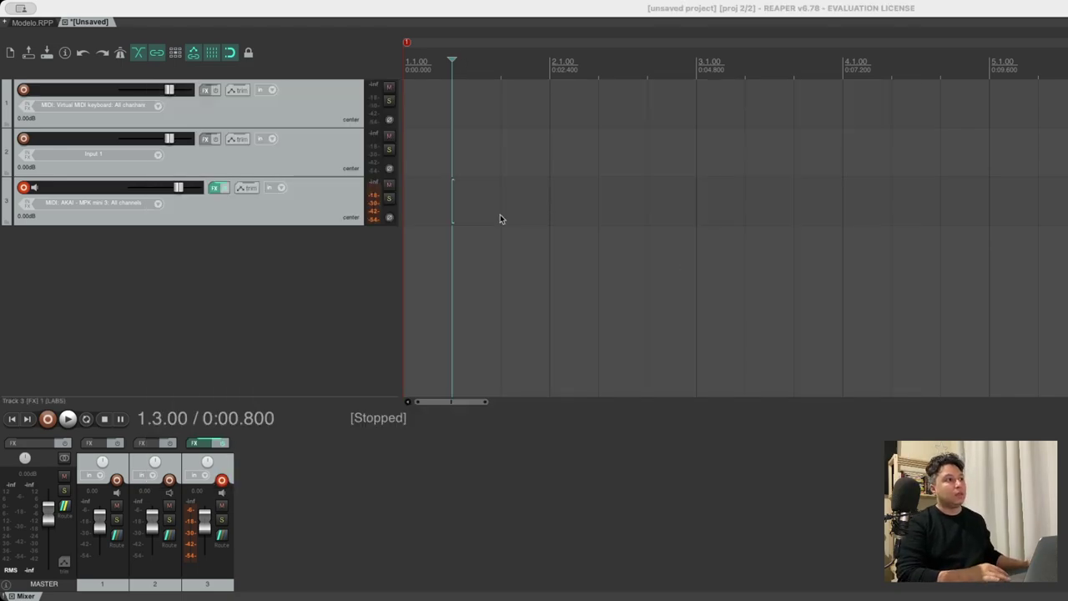
Record a short MIDI take on track 3 from 1.3.00, stop it, and place the edit cursor at 2.1.00.
{"action": "left_click", "coordinate": [471, 213]}
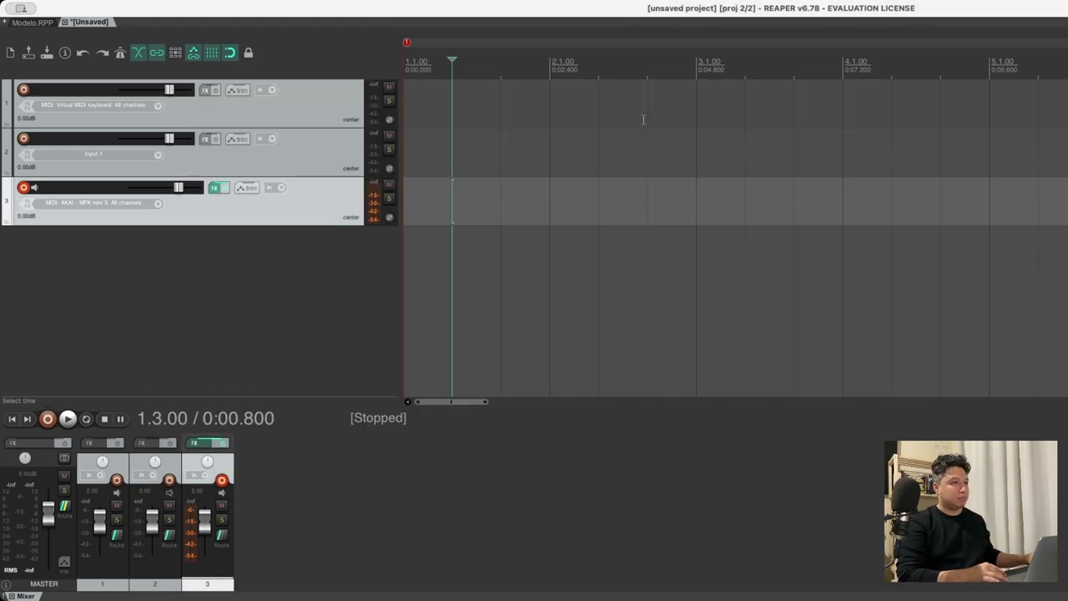
{"action": "left_click", "coordinate": [393, 273]}
{"action": "key", "text": "super+r"}
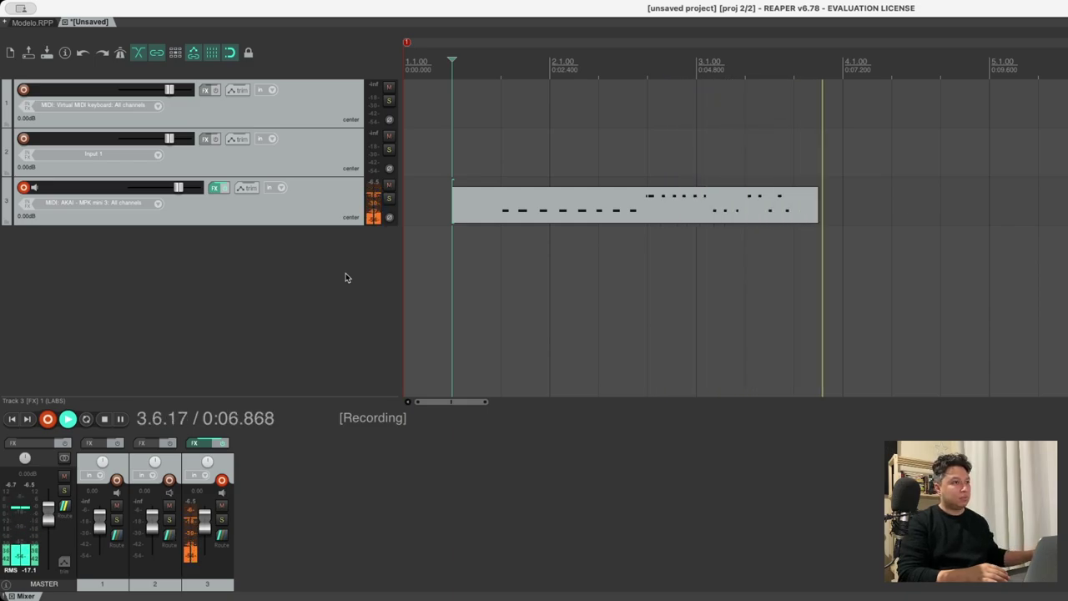
{"action": "key", "text": "space"}
{"action": "left_click", "coordinate": [515, 224]}
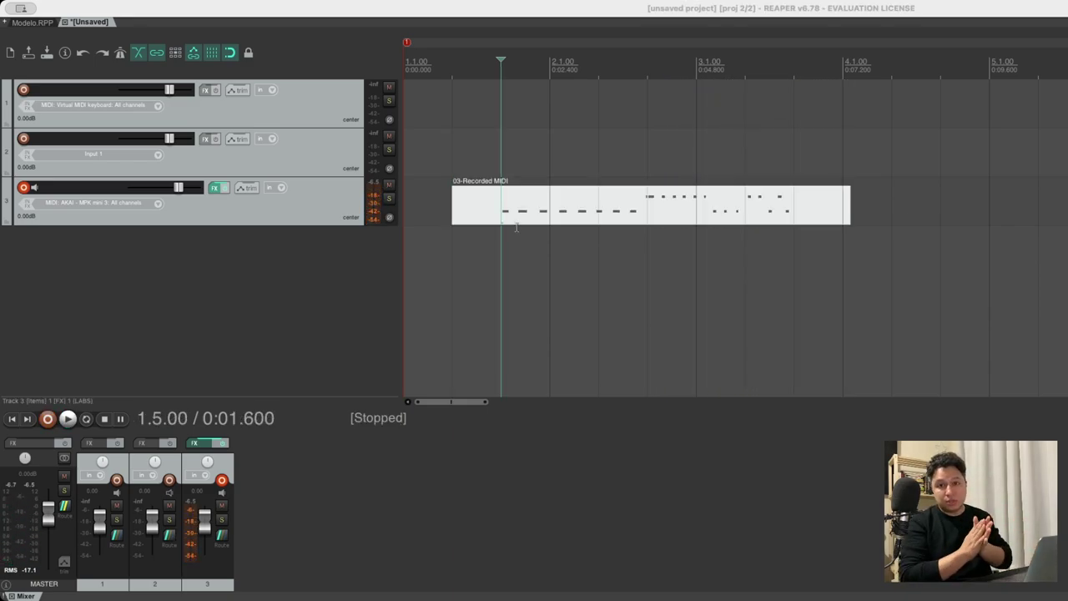
{"action": "left_click", "coordinate": [561, 200]}
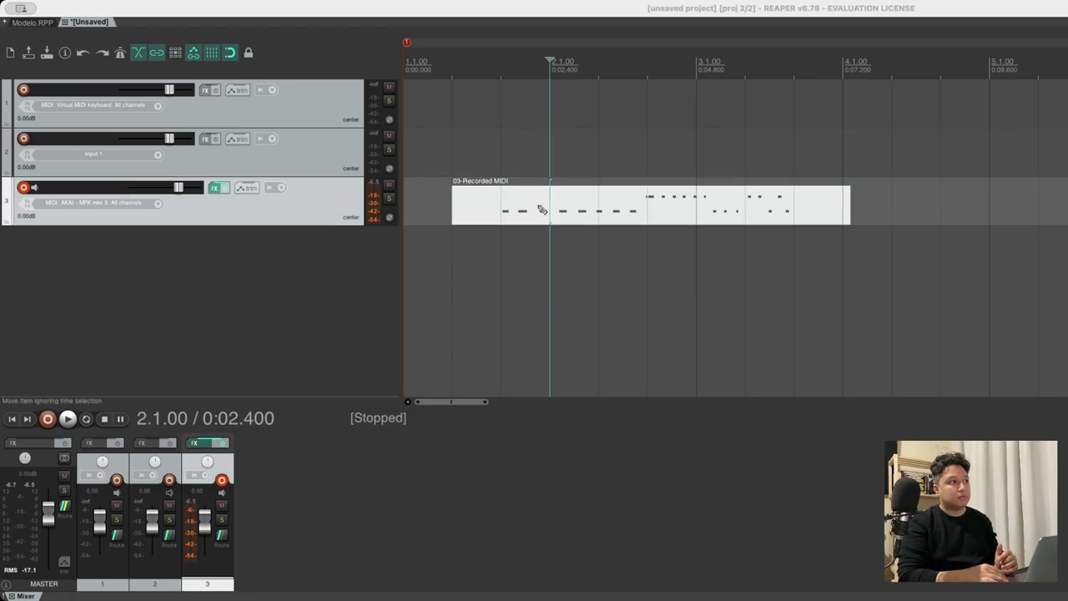